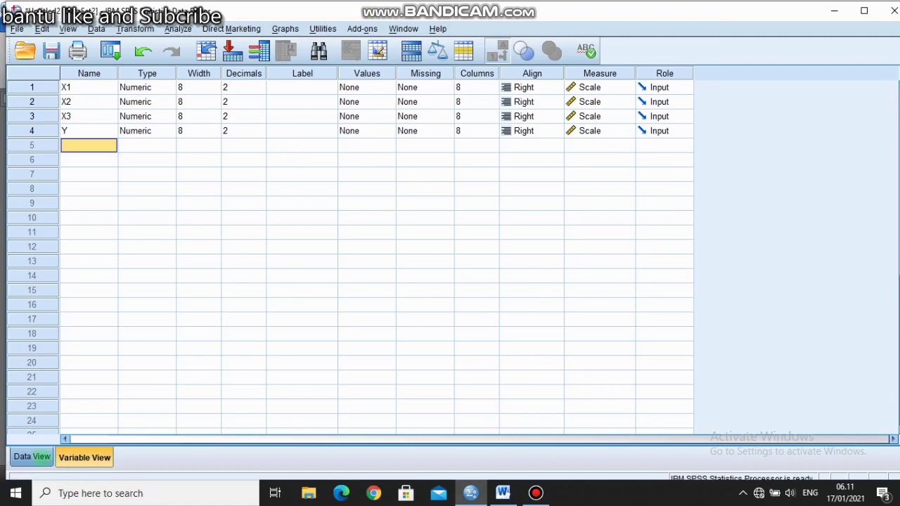
- Look over the dataset's values and the definitions of variables X1, X2, X3 and Y
{"action": "left_click", "coordinate": [32, 456]}
{"action": "left_click", "coordinate": [85, 457]}
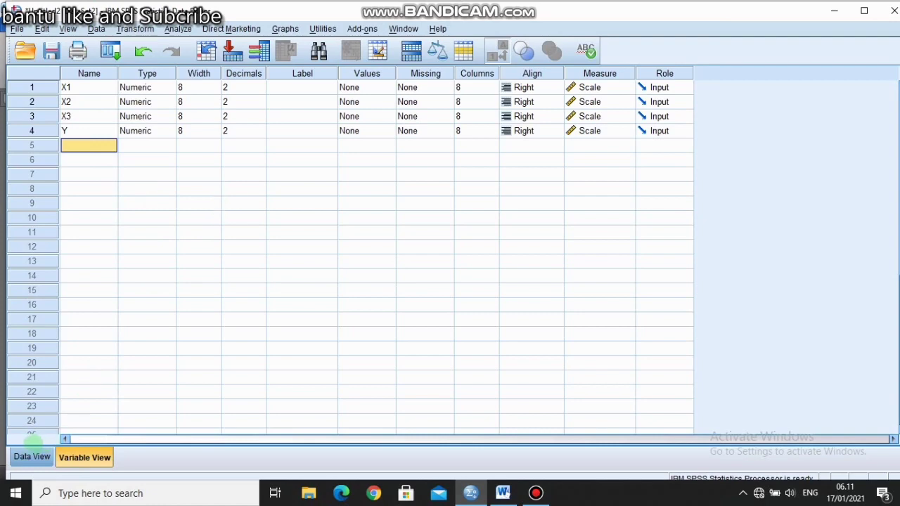
{"action": "left_click", "coordinate": [33, 457]}
{"action": "left_click", "coordinate": [84, 457]}
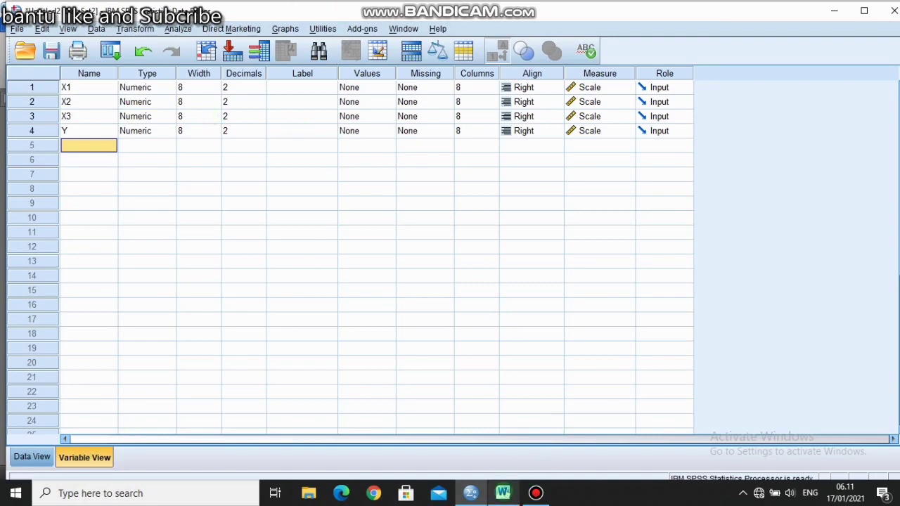
- Switch to the Word document and read its sections on the normality, multicollinearity and autocorrelation tests
{"action": "mouse_move", "coordinate": [503, 488]}
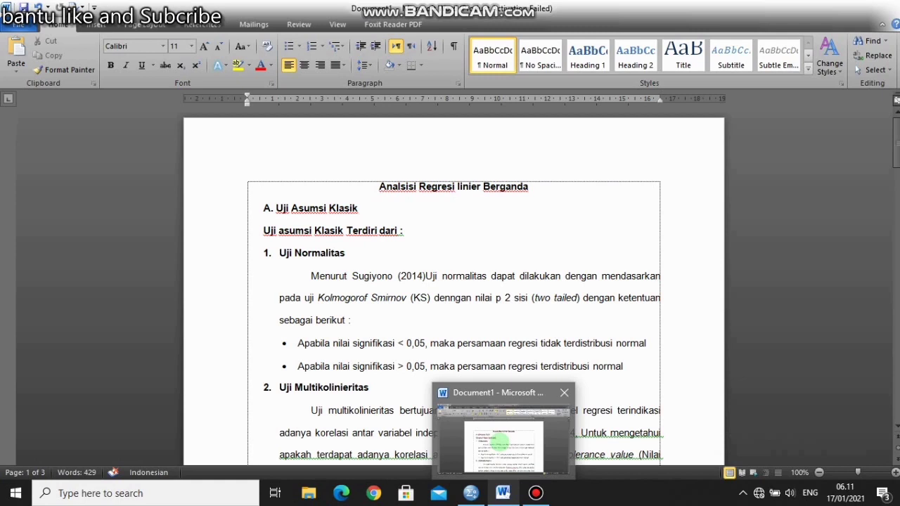
{"action": "left_click", "coordinate": [499, 438]}
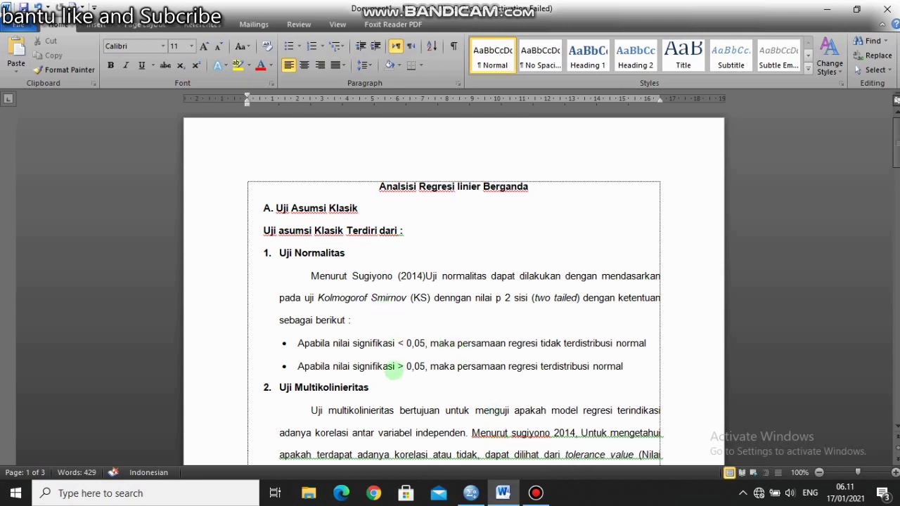
{"action": "left_click", "coordinate": [390, 383]}
{"action": "key", "text": "Down"}
{"action": "key", "text": "Down"}
{"action": "key", "text": "Down"}
{"action": "key", "text": "Down"}
{"action": "key", "text": "Down"}
{"action": "key", "text": "Down"}
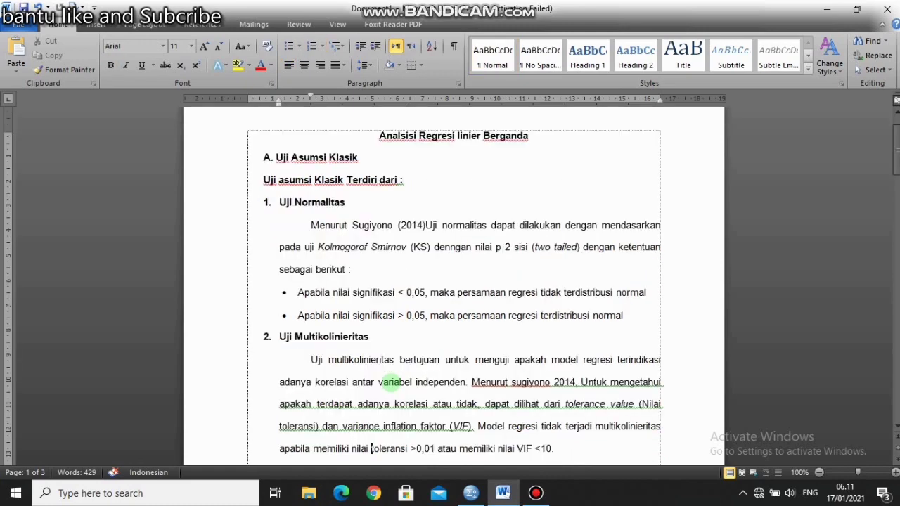
{"action": "key", "text": "Down"}
{"action": "key", "text": "Down"}
{"action": "key", "text": "Down"}
{"action": "key", "text": "Down"}
{"action": "key", "text": "Down"}
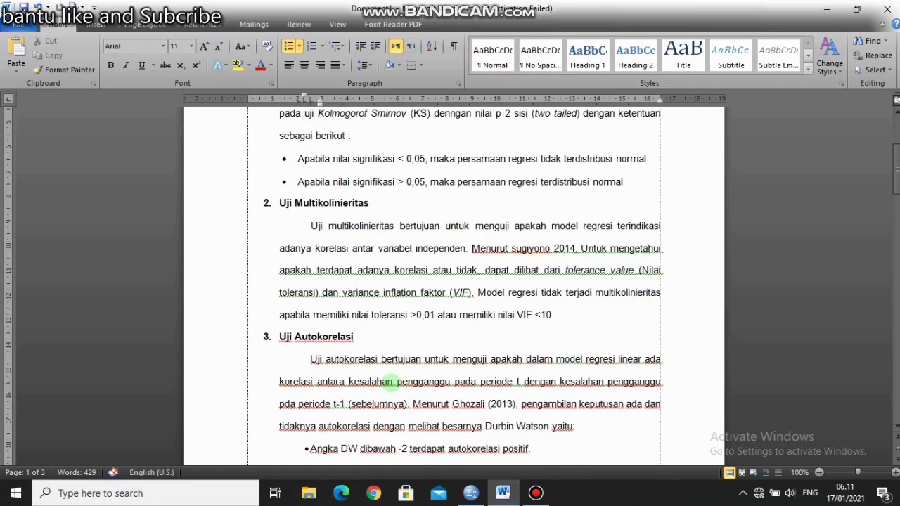
{"action": "key", "text": "Down"}
{"action": "key", "text": "Down"}
{"action": "key", "text": "Down"}
{"action": "key", "text": "Down"}
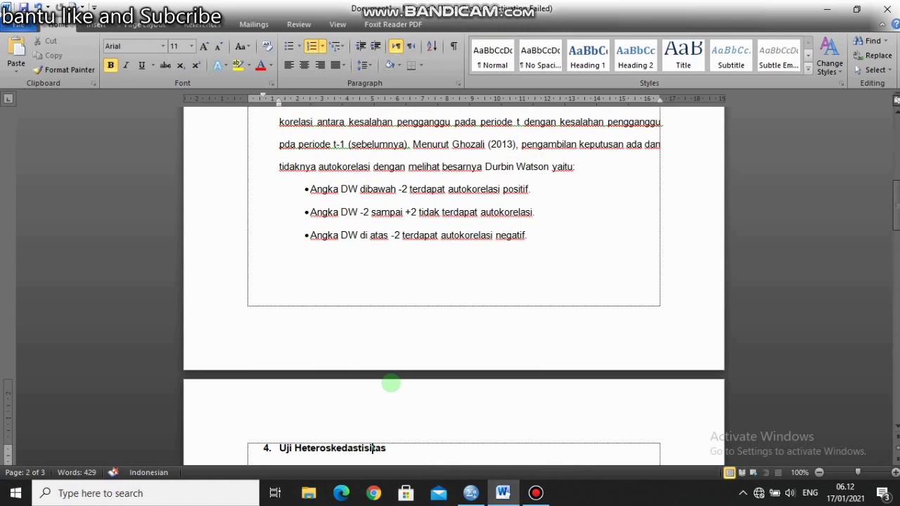
- Read the document's sections on the heteroscedasticity test and the multiple linear regression equation
{"action": "scroll", "coordinate": [391, 383], "scroll_direction": "down", "scroll_amount": 3}
{"action": "scroll", "coordinate": [391, 383], "scroll_direction": "down", "scroll_amount": 1}
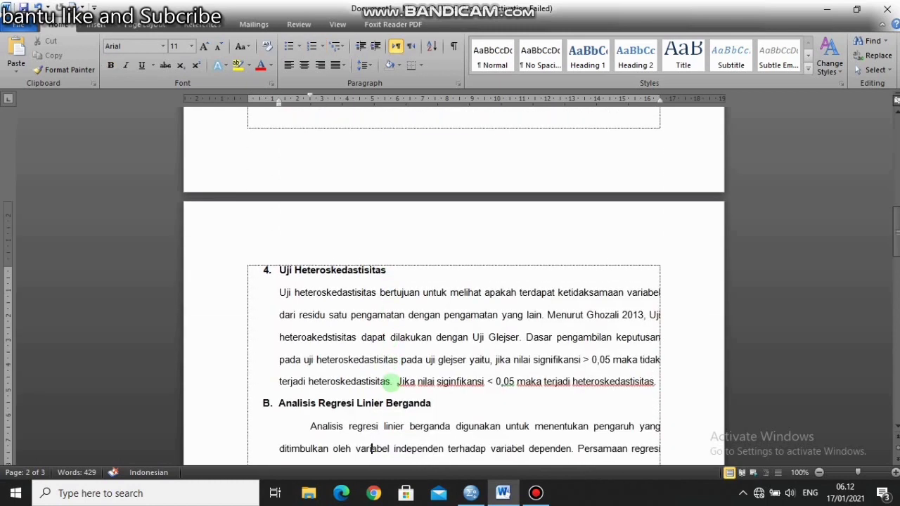
{"action": "scroll", "coordinate": [391, 382], "scroll_direction": "down", "scroll_amount": 1}
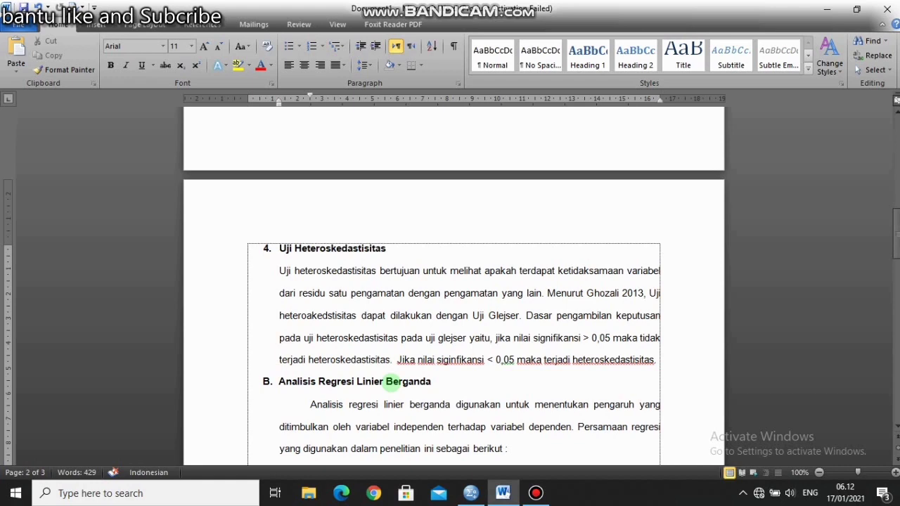
{"action": "scroll", "coordinate": [390, 382], "scroll_direction": "down", "scroll_amount": 2}
{"action": "left_click", "coordinate": [391, 381]}
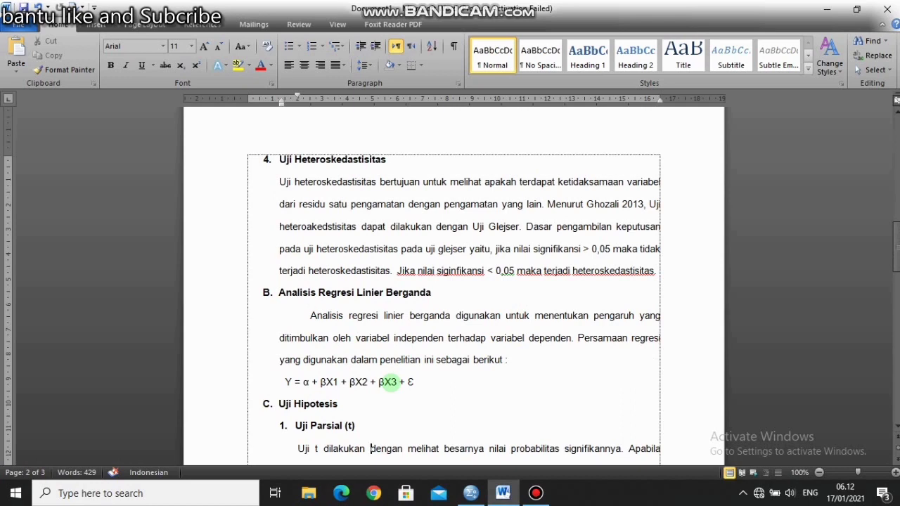
{"action": "key", "text": "Up"}
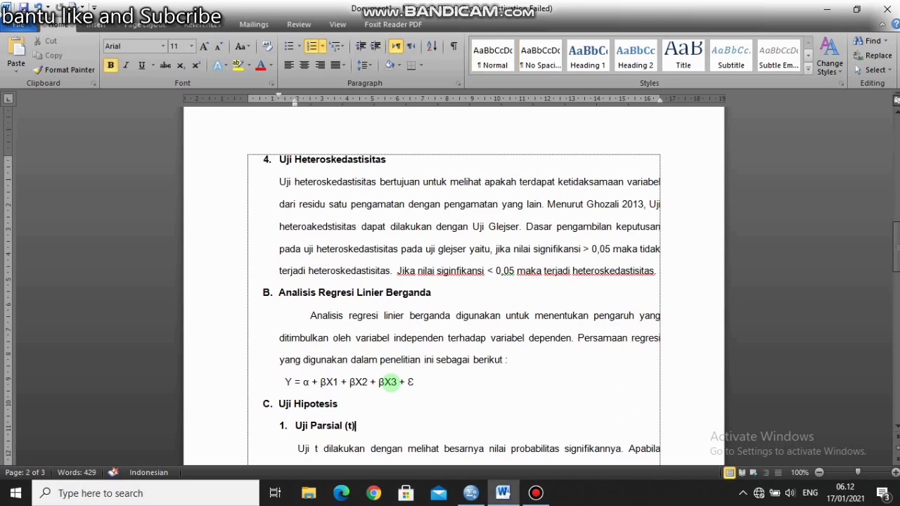
- Read the hypothesis testing sections on the t test, F test and R², and return to the SPSS dataset
{"action": "key", "text": "Down"}
{"action": "key", "text": "Down"}
{"action": "key", "text": "Down"}
{"action": "key", "text": "Down"}
{"action": "key", "text": "Down"}
{"action": "key", "text": "Down"}
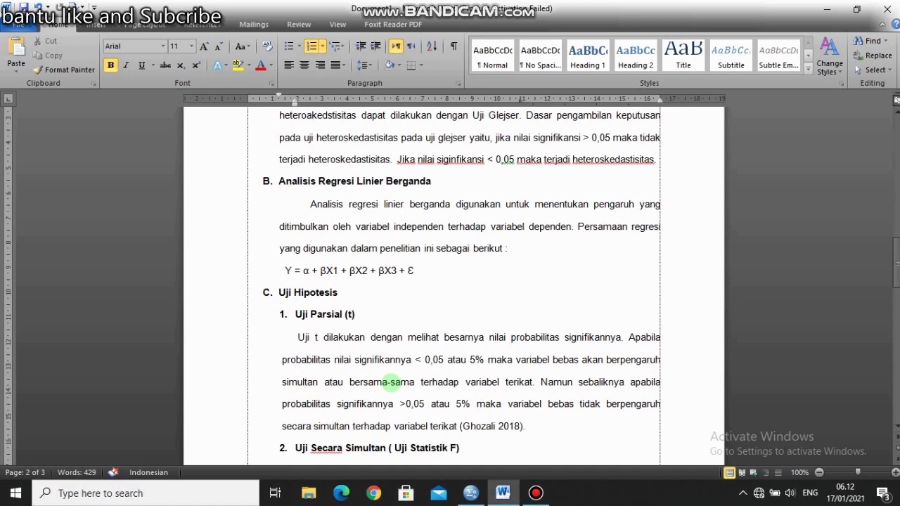
{"action": "key", "text": "Down"}
{"action": "key", "text": "Down"}
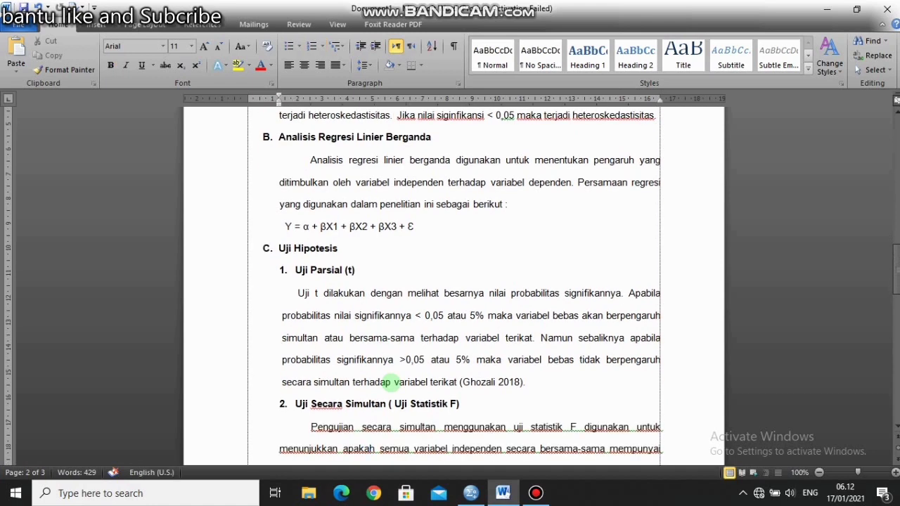
{"action": "key", "text": "Down"}
{"action": "key", "text": "Down"}
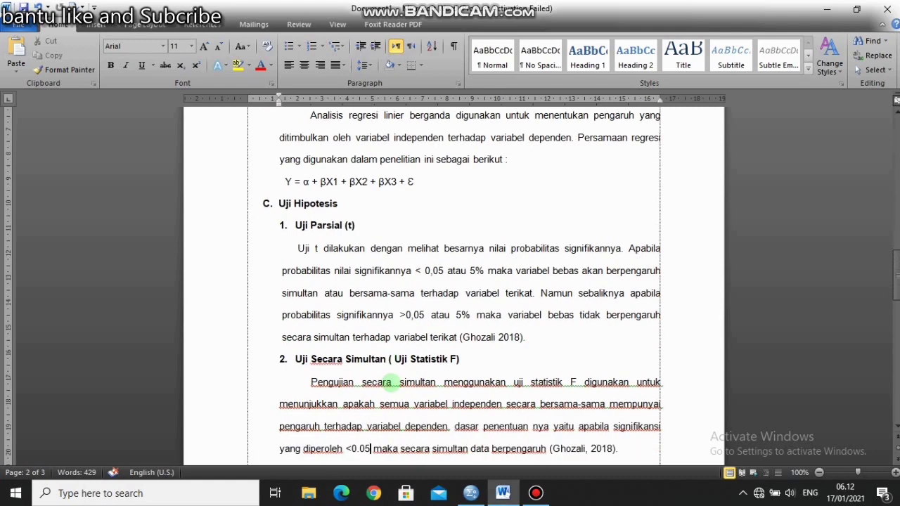
{"action": "key", "text": "Down"}
{"action": "key", "text": "Down"}
{"action": "key", "text": "Down"}
{"action": "key", "text": "Down"}
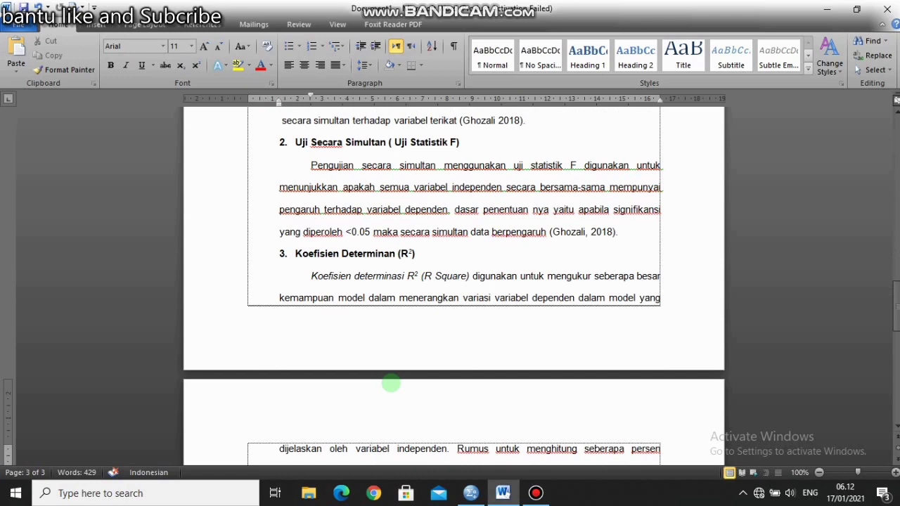
{"action": "mouse_move", "coordinate": [472, 495]}
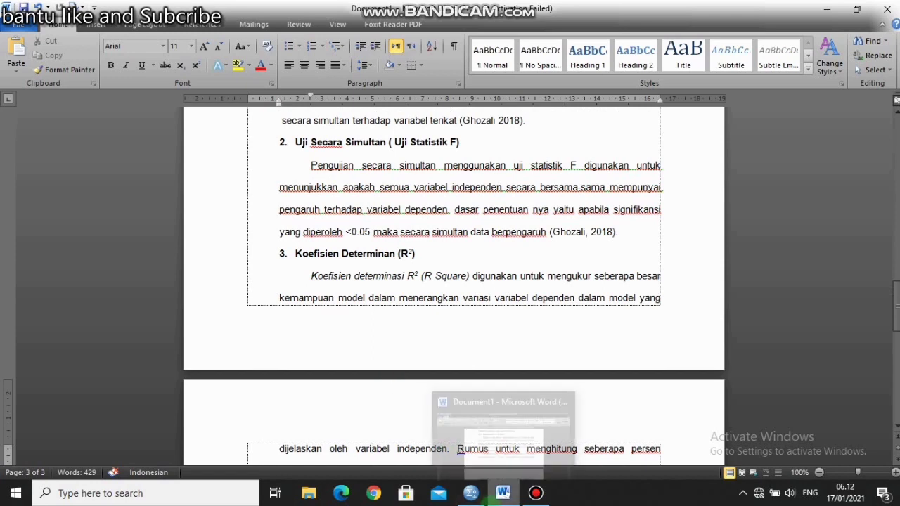
{"action": "left_click", "coordinate": [468, 443]}
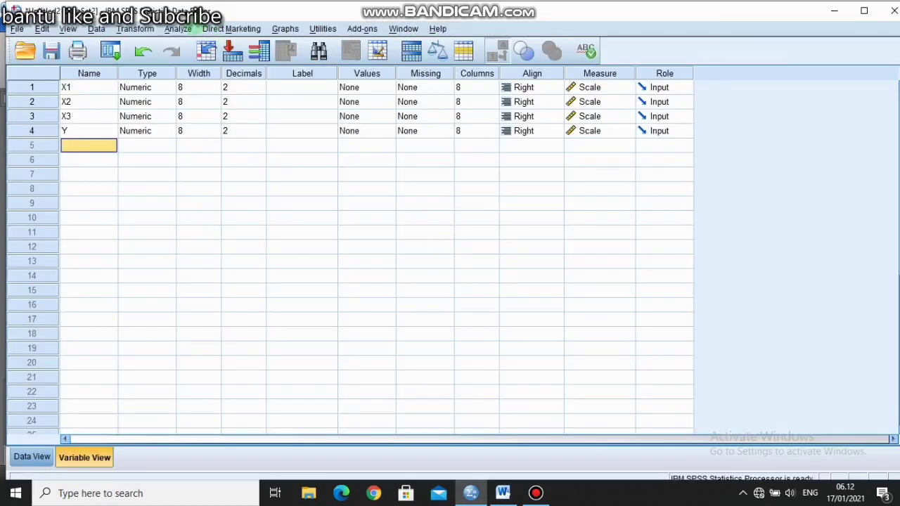
{"action": "left_click", "coordinate": [180, 29]}
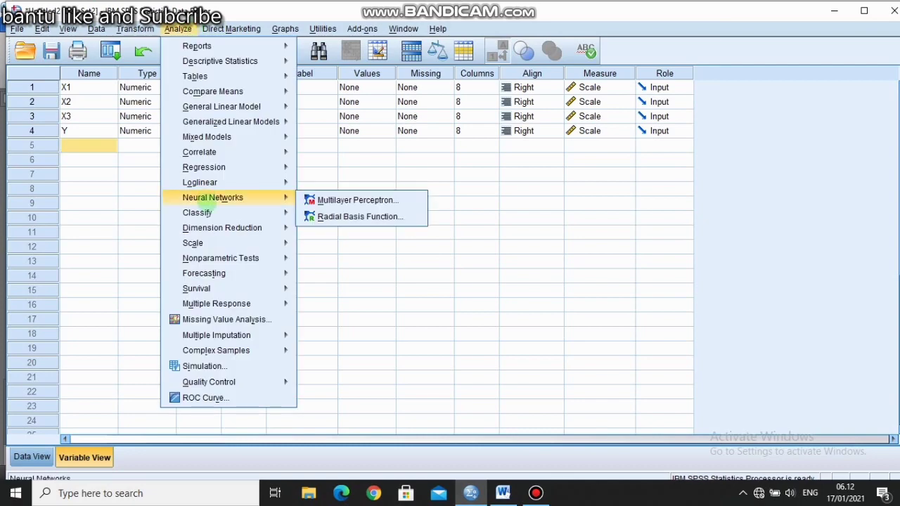
{"action": "mouse_move", "coordinate": [213, 254]}
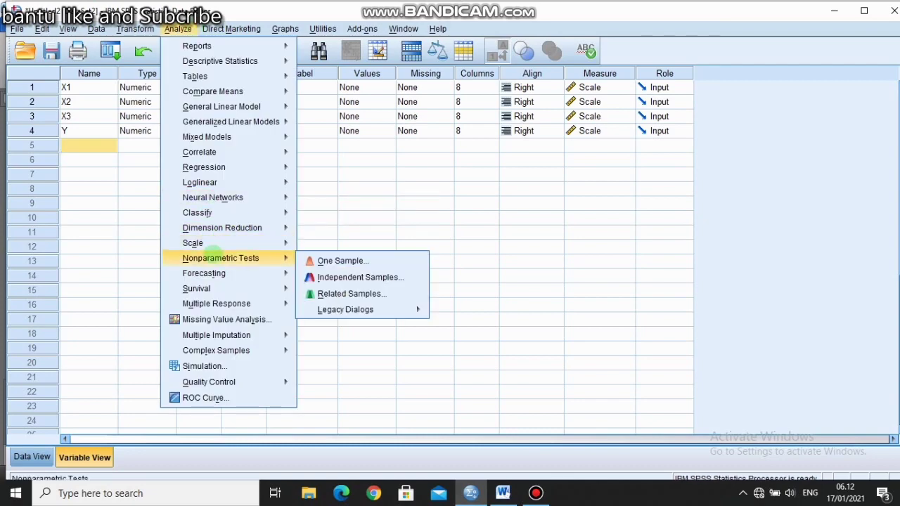
{"action": "mouse_move", "coordinate": [365, 309]}
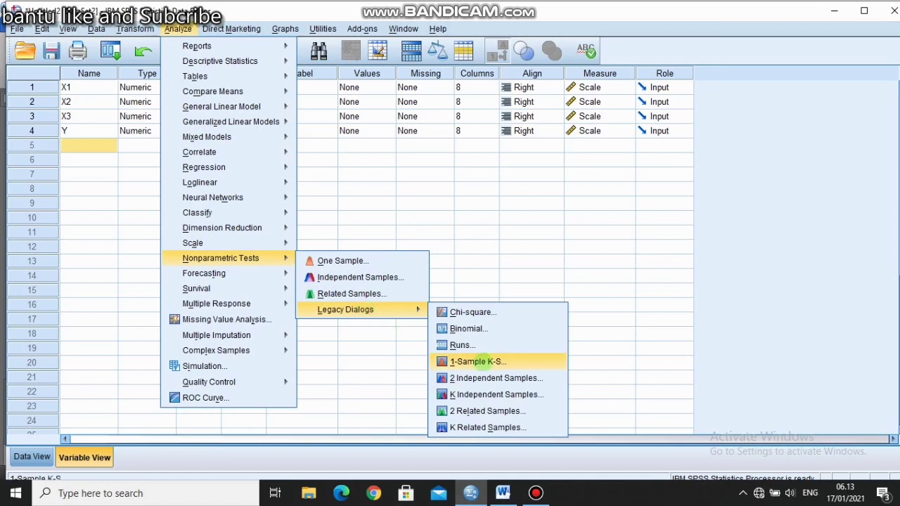
{"action": "left_click", "coordinate": [387, 217]}
{"action": "left_click", "coordinate": [390, 218]}
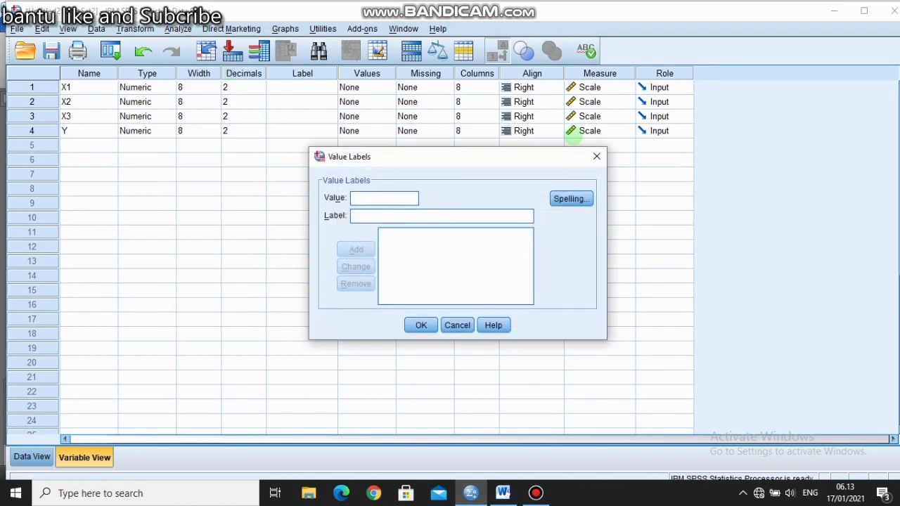
{"action": "left_click", "coordinate": [596, 156]}
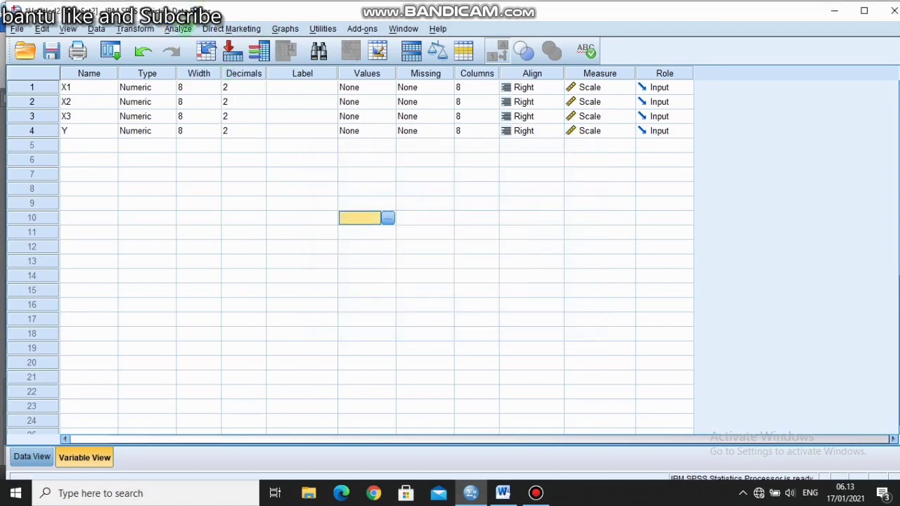
- Run a One-Sample Kolmogorov-Smirnov test on X1, X2, X3 and Y with the Normal test distribution
{"action": "left_click", "coordinate": [177, 29]}
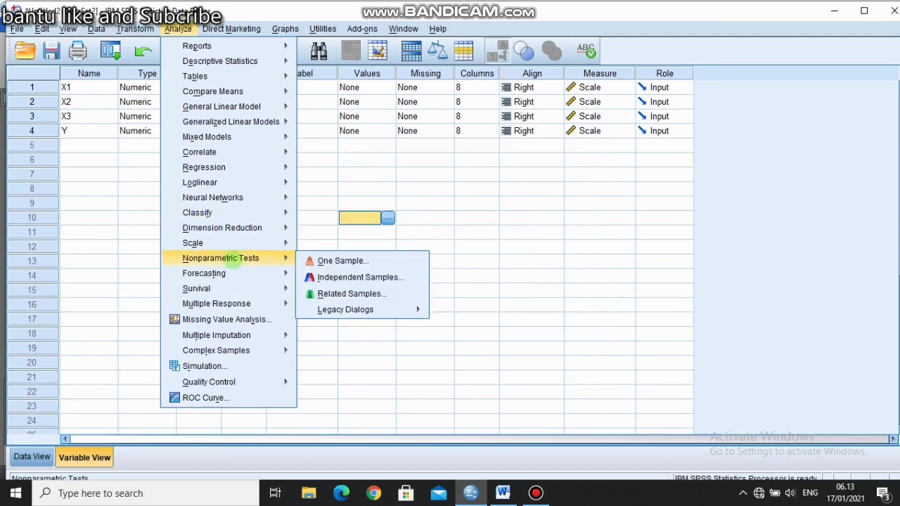
{"action": "mouse_move", "coordinate": [394, 316]}
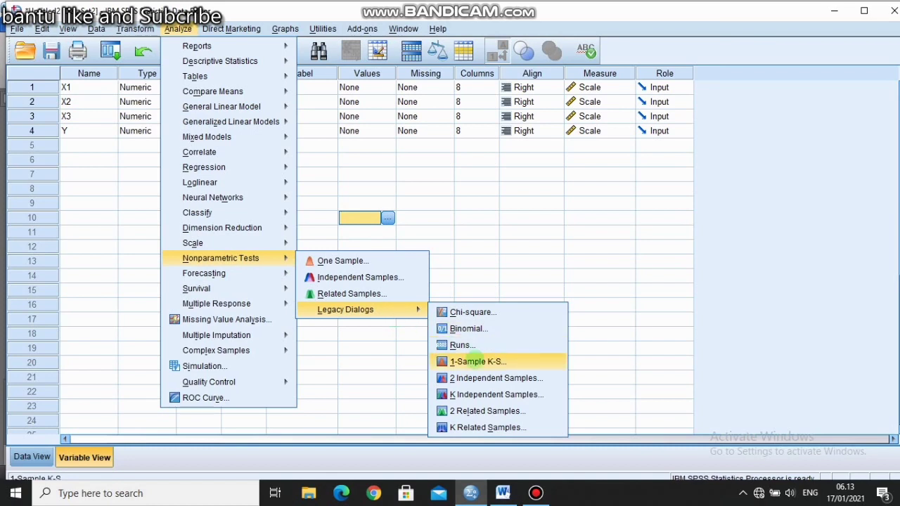
{"action": "left_click", "coordinate": [475, 361]}
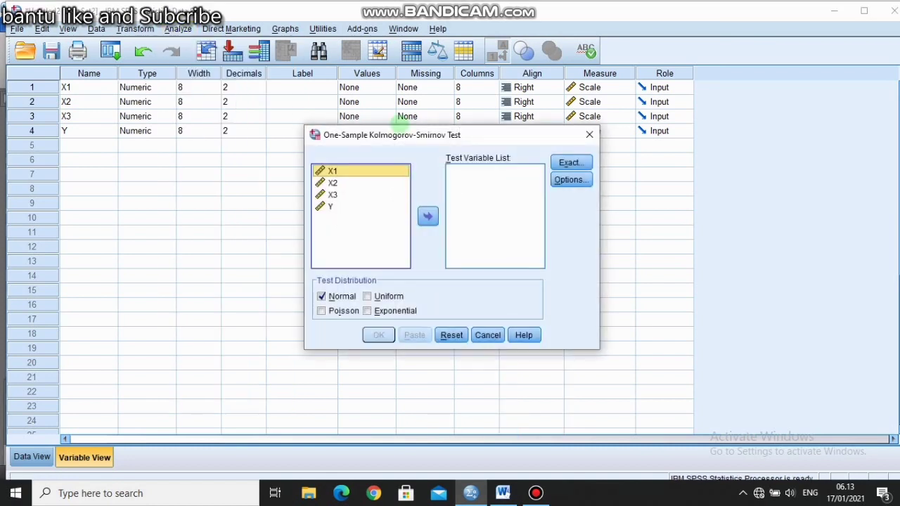
{"action": "left_click", "coordinate": [384, 204], "text": "shift"}
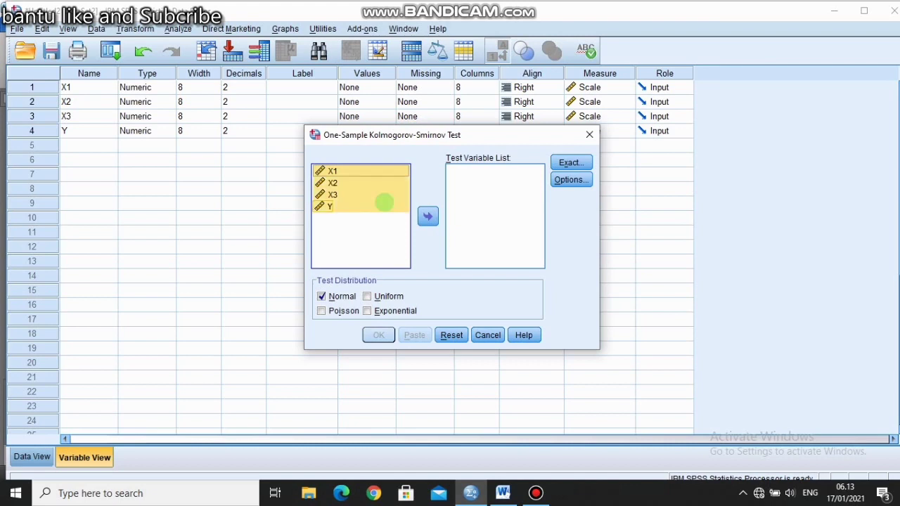
{"action": "left_click", "coordinate": [427, 216]}
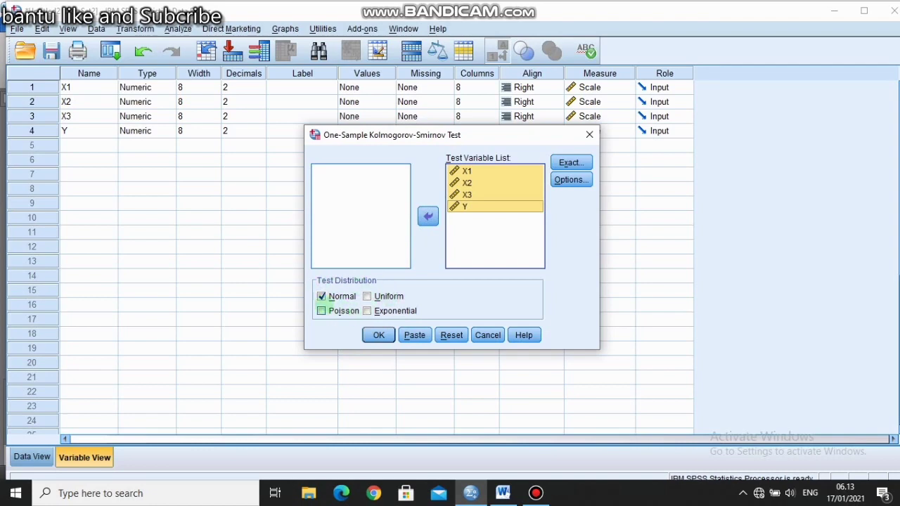
{"action": "left_click", "coordinate": [379, 336]}
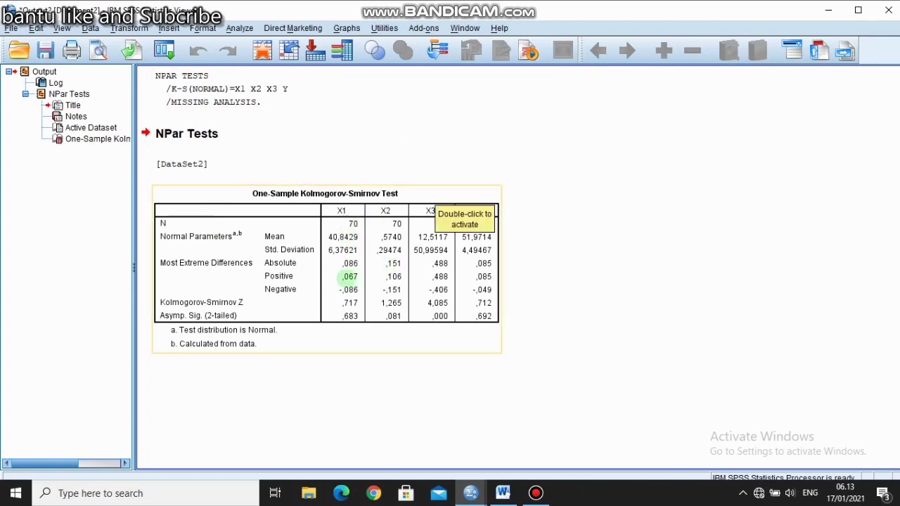
- Review the significance criteria under Uji Normalitas in the Word document and compare them with the Kolmogorov-Smirnov results in SPSS
{"action": "left_click", "coordinate": [502, 492]}
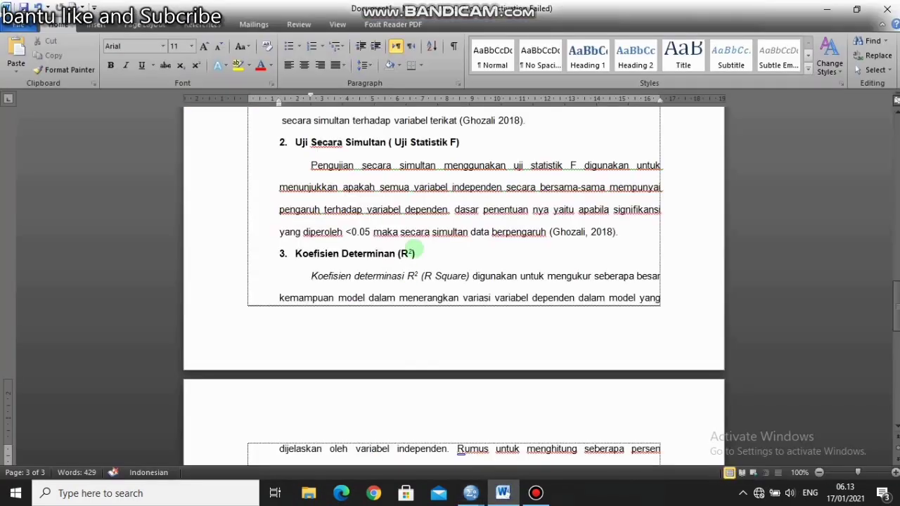
{"action": "left_click", "coordinate": [414, 251]}
{"action": "scroll", "coordinate": [414, 249], "scroll_direction": "up", "scroll_amount": 15}
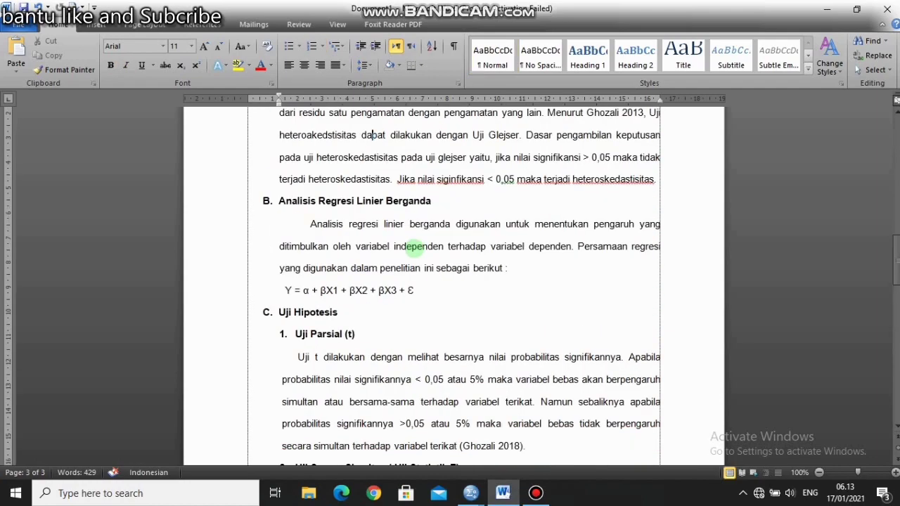
{"action": "key", "text": "ctrl+Home"}
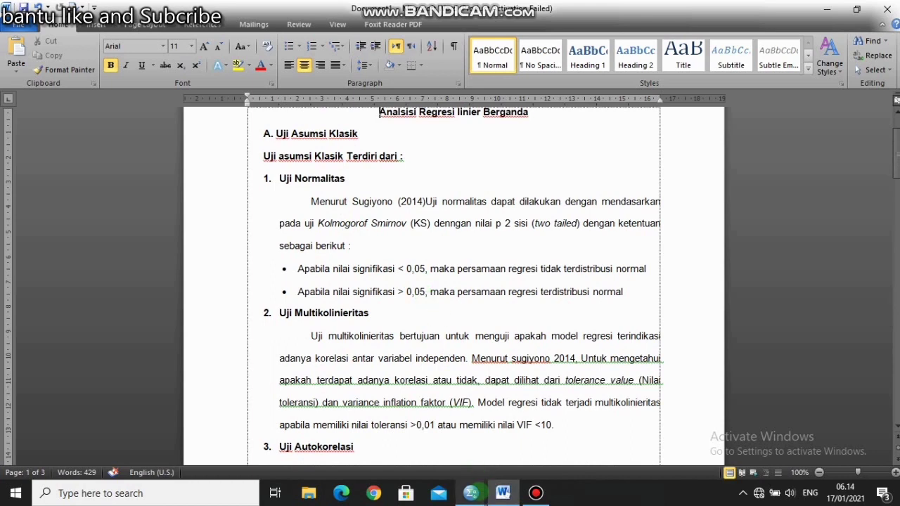
{"action": "mouse_move", "coordinate": [471, 492]}
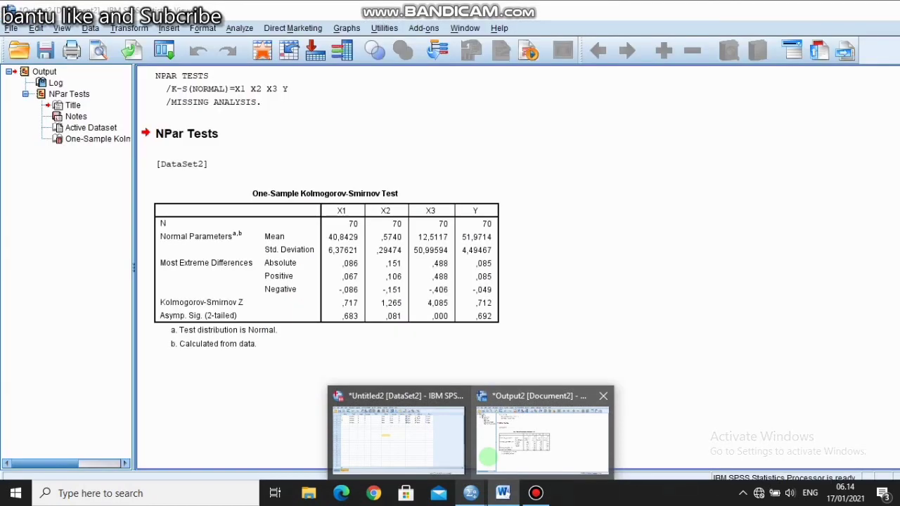
{"action": "left_click", "coordinate": [487, 457]}
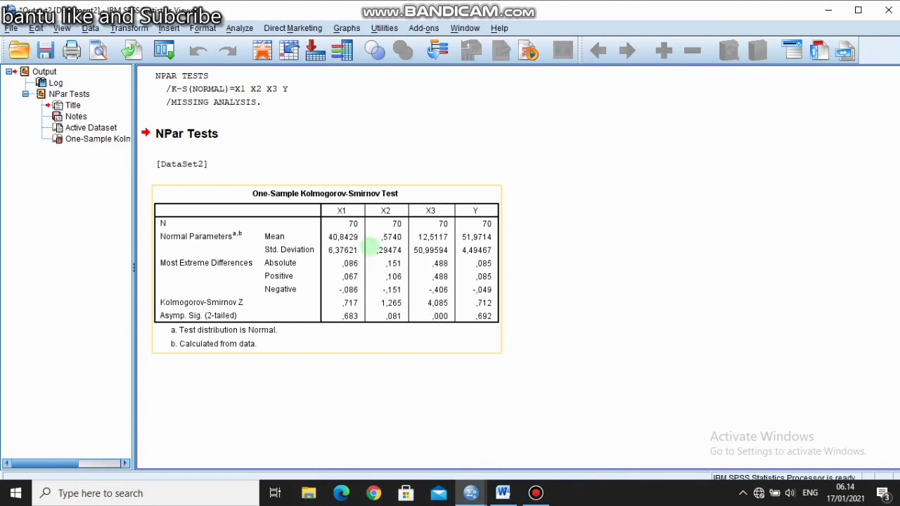
- Set up a Linear Regression with Y as the dependent variable and X1, X2 and X3 as the independent variables
{"action": "left_click", "coordinate": [239, 28]}
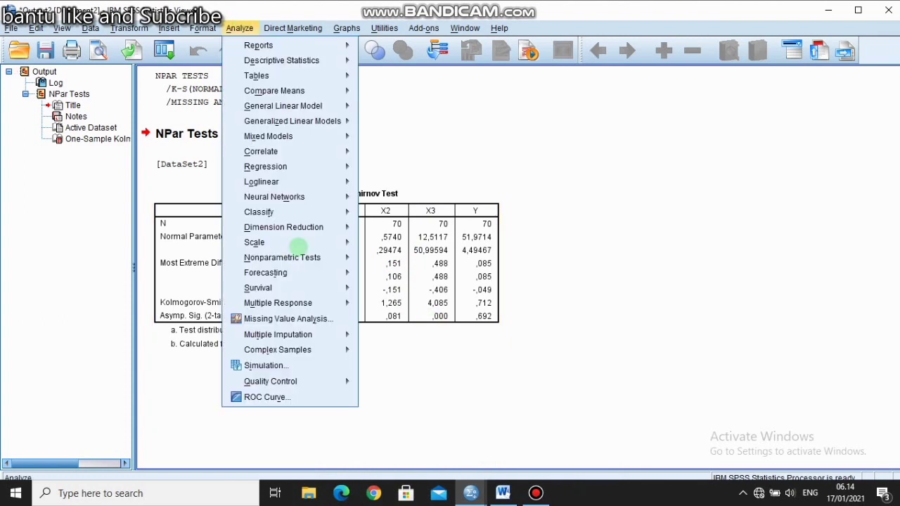
{"action": "mouse_move", "coordinate": [284, 166]}
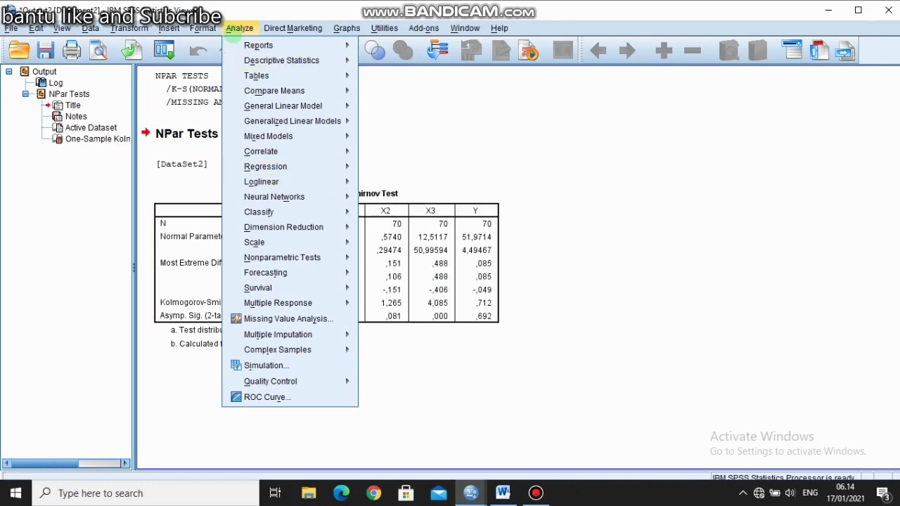
{"action": "mouse_move", "coordinate": [294, 166]}
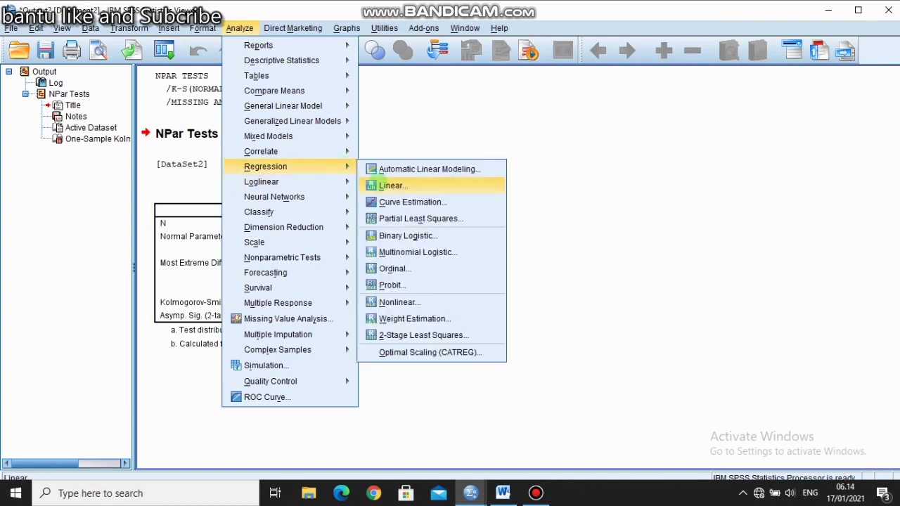
{"action": "left_click", "coordinate": [392, 185]}
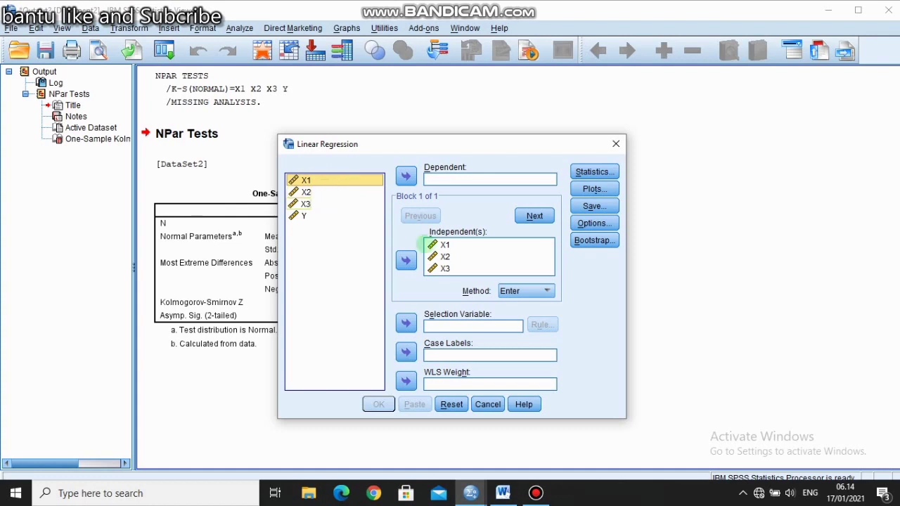
{"action": "left_click", "coordinate": [438, 257]}
{"action": "key", "text": "ctrl+a"}
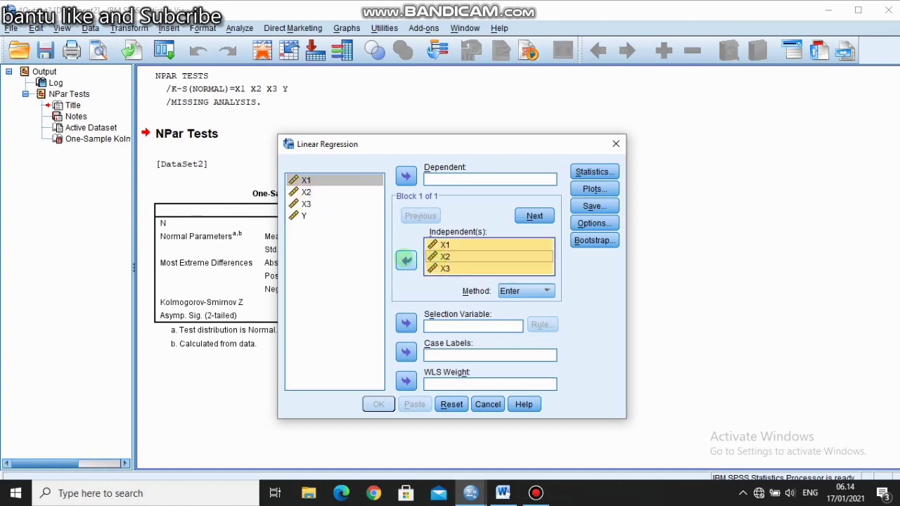
{"action": "left_click", "coordinate": [406, 260]}
{"action": "left_click", "coordinate": [320, 214]}
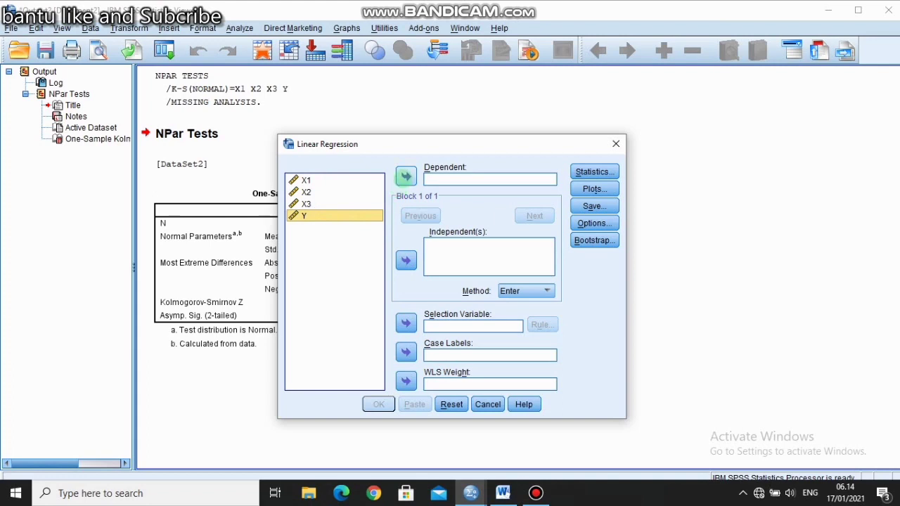
{"action": "left_click", "coordinate": [406, 175]}
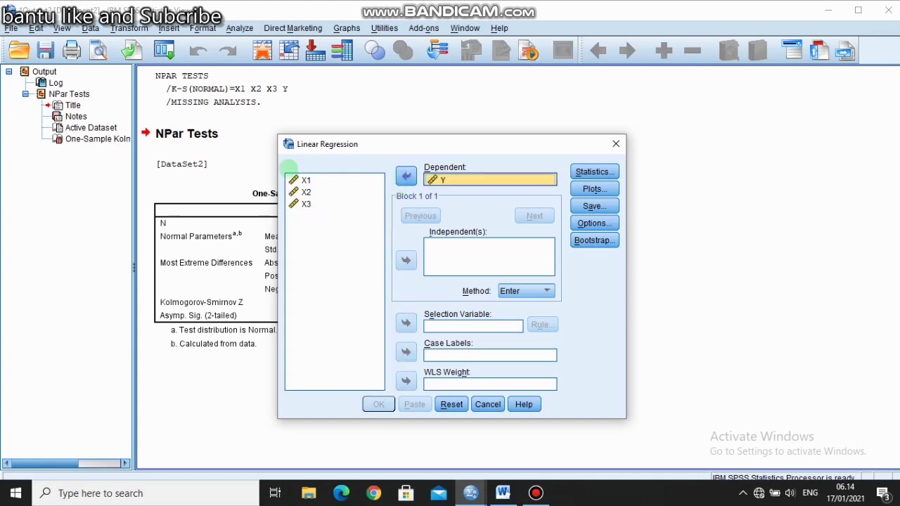
{"action": "left_click", "coordinate": [296, 179], "text": "shift"}
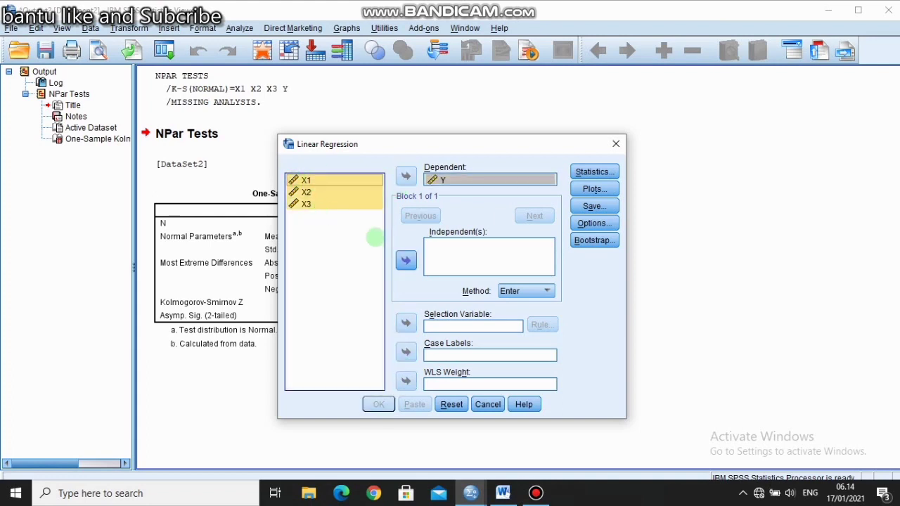
{"action": "left_click", "coordinate": [405, 260]}
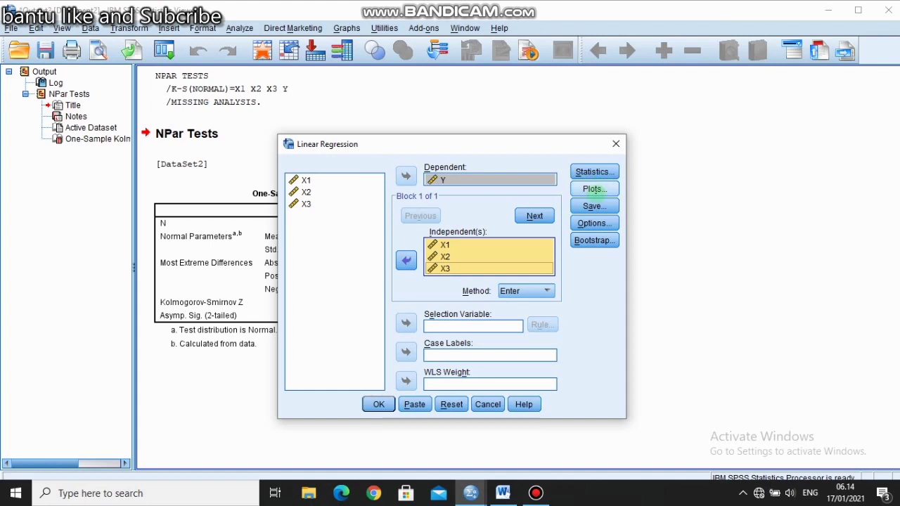
- Save the unstandardized residuals as a new variable and run the regression
{"action": "left_click", "coordinate": [594, 205]}
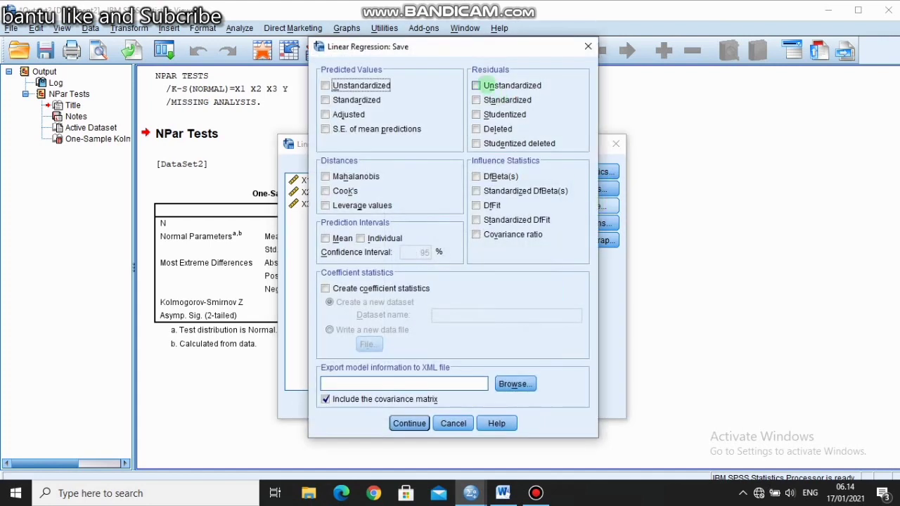
{"action": "left_click", "coordinate": [476, 85]}
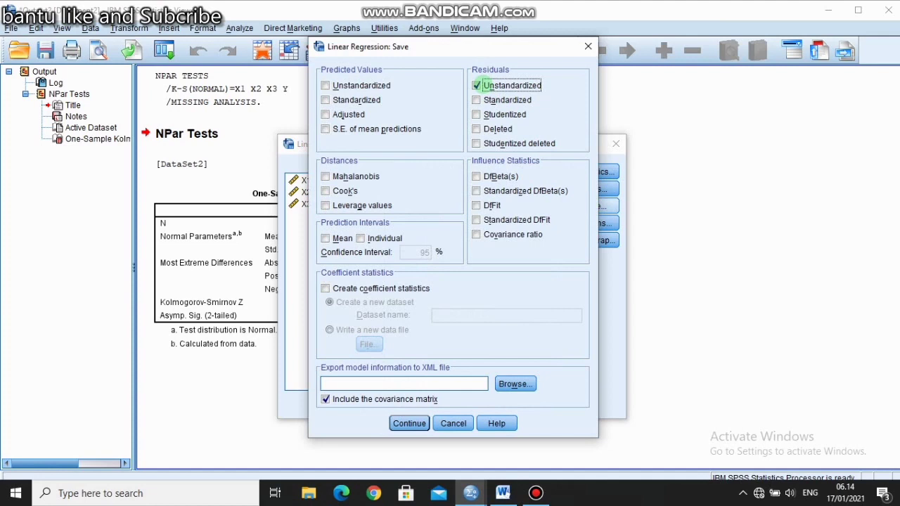
{"action": "left_click", "coordinate": [405, 425]}
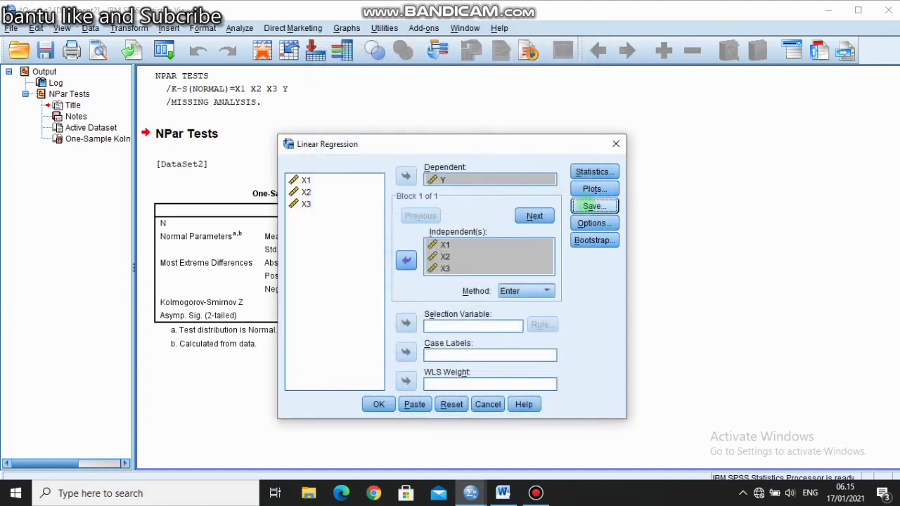
{"action": "left_click", "coordinate": [590, 205]}
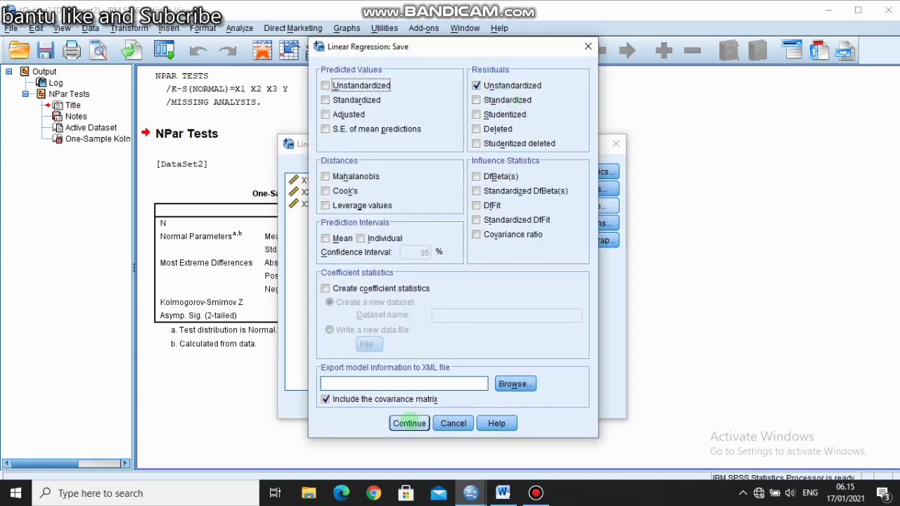
{"action": "left_click", "coordinate": [409, 423]}
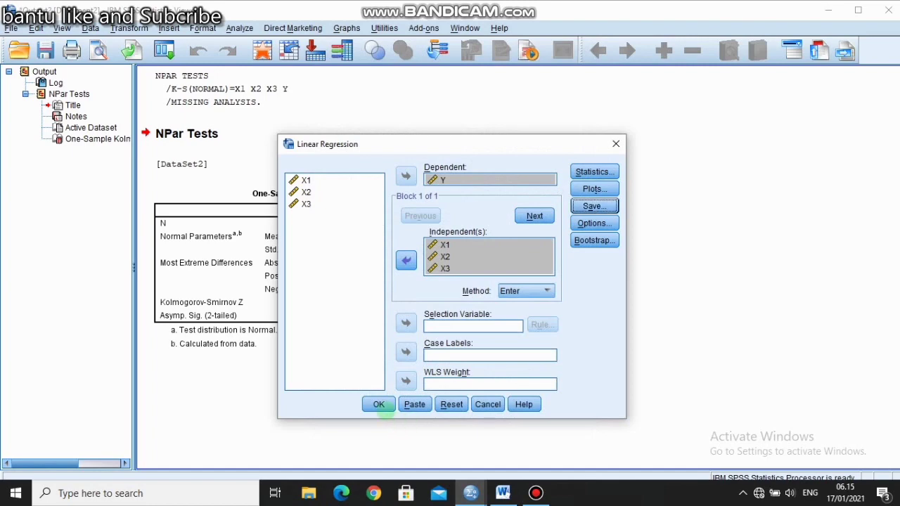
{"action": "left_click", "coordinate": [378, 405]}
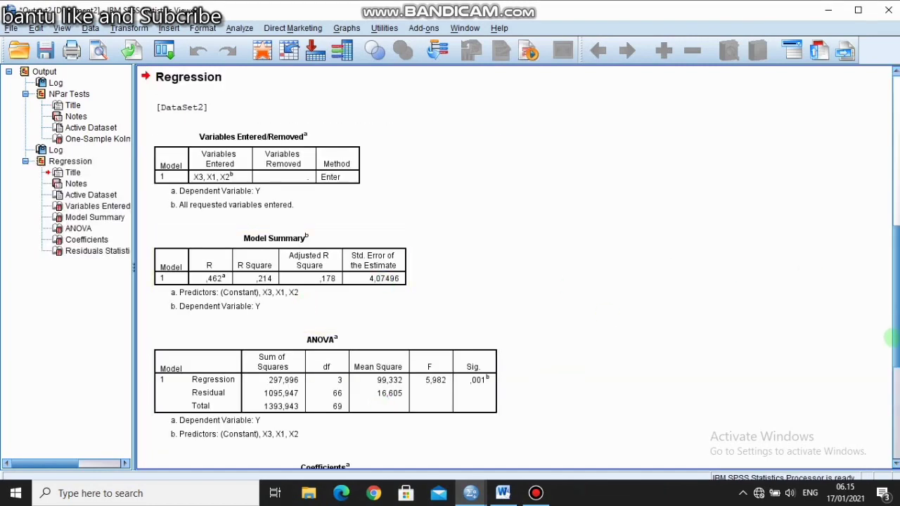
- Look through the regression output, return to the dataset's variable definitions and select the saved residual variable
{"action": "left_click_drag", "start_coordinate": [891, 338], "coordinate": [884, 460]}
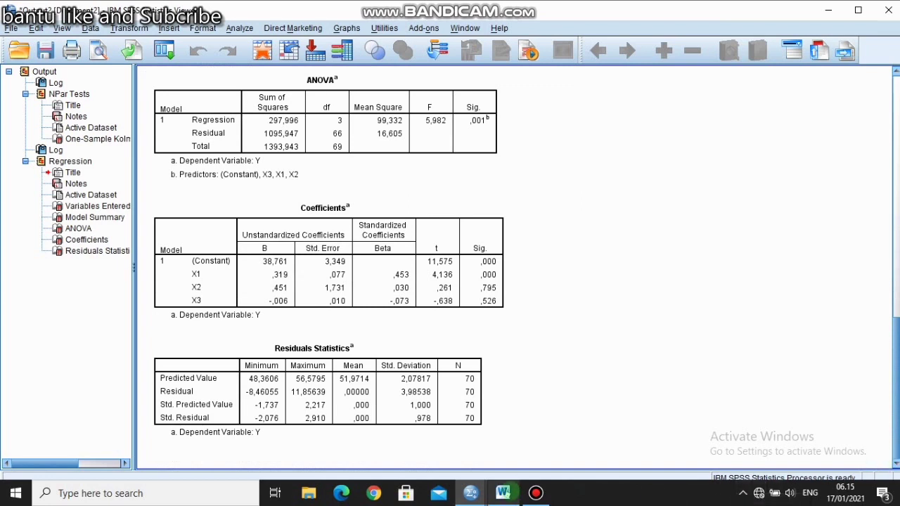
{"action": "left_click", "coordinate": [471, 492]}
{"action": "left_click", "coordinate": [402, 442]}
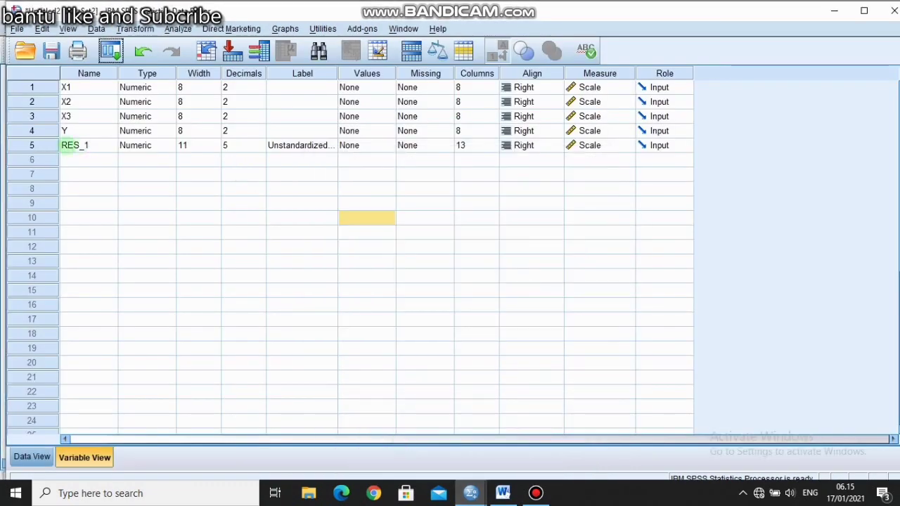
{"action": "left_click", "coordinate": [53, 145]}
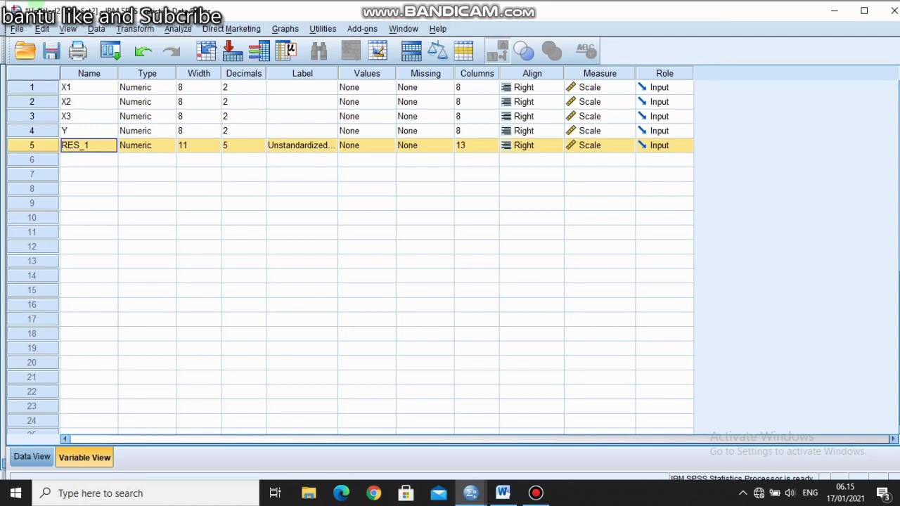
- Open the legacy 1-Sample K-S test and remove X1, X2, X3 and Y from its test variables
{"action": "left_click", "coordinate": [178, 29]}
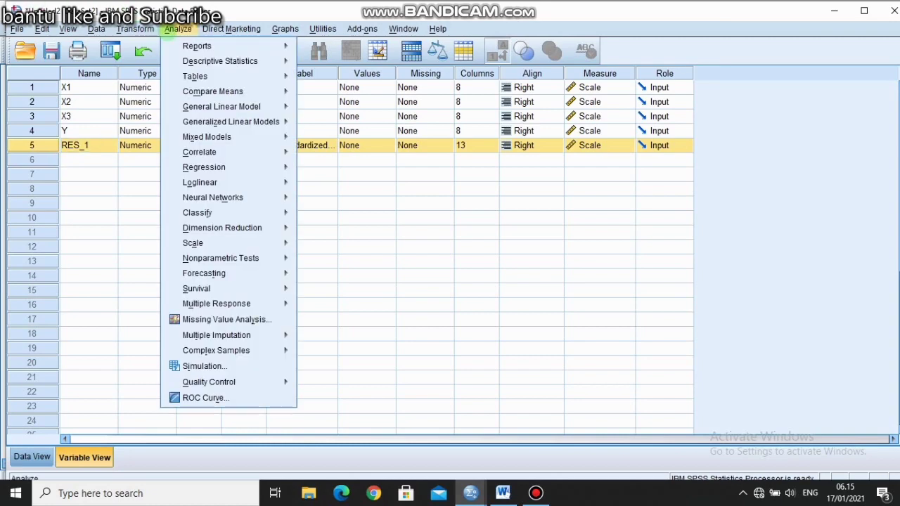
{"action": "mouse_move", "coordinate": [200, 243]}
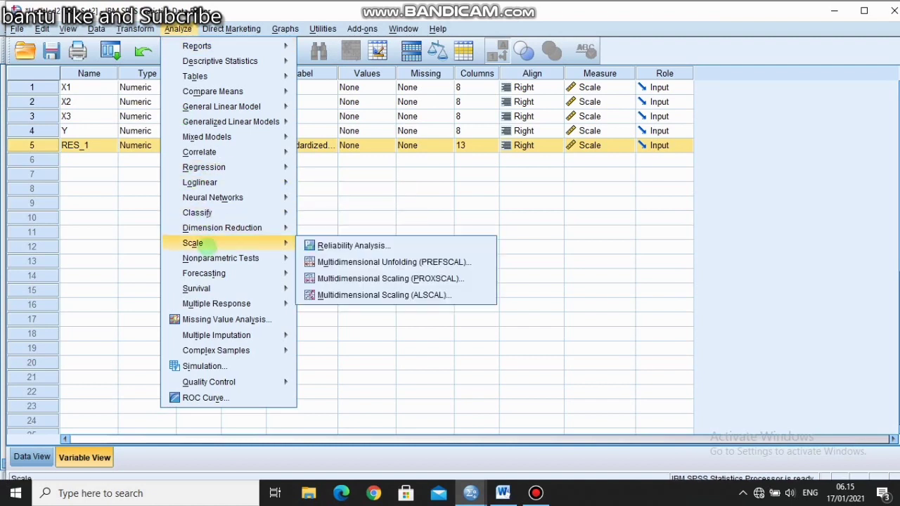
{"action": "mouse_move", "coordinate": [213, 258]}
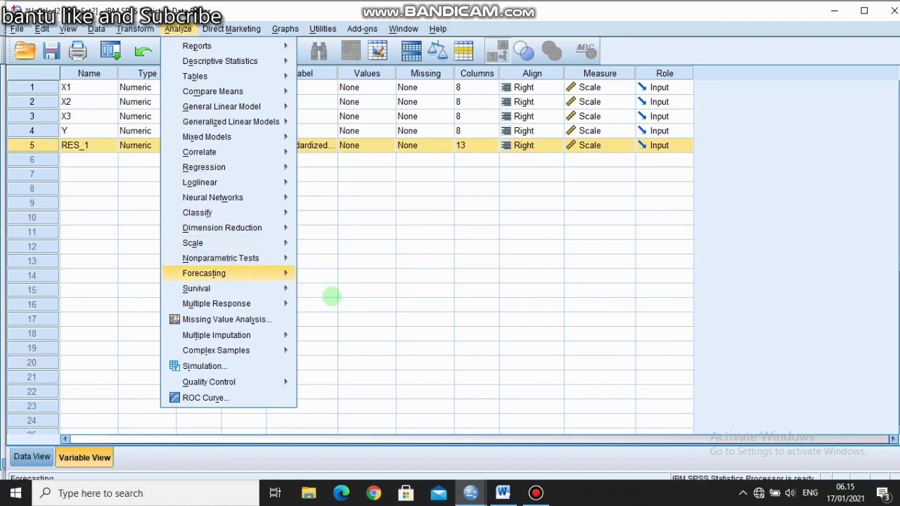
{"action": "mouse_move", "coordinate": [369, 309]}
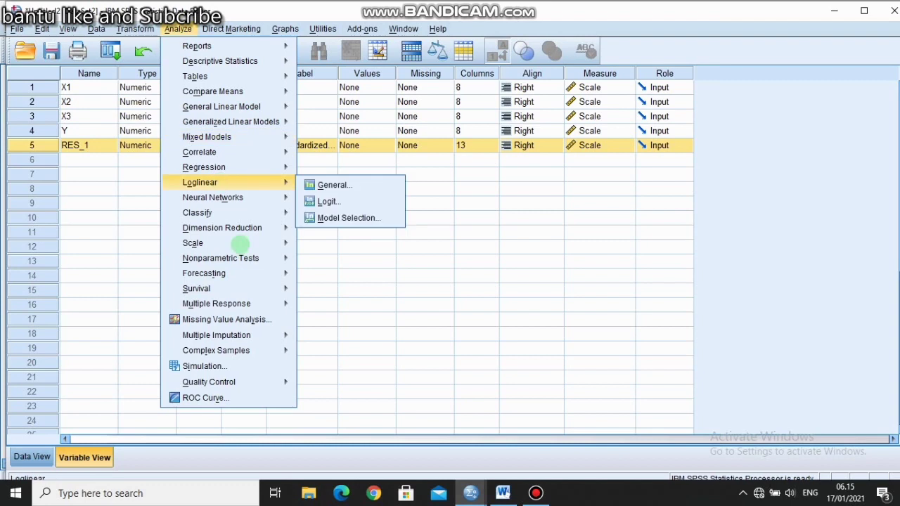
{"action": "mouse_move", "coordinate": [247, 258]}
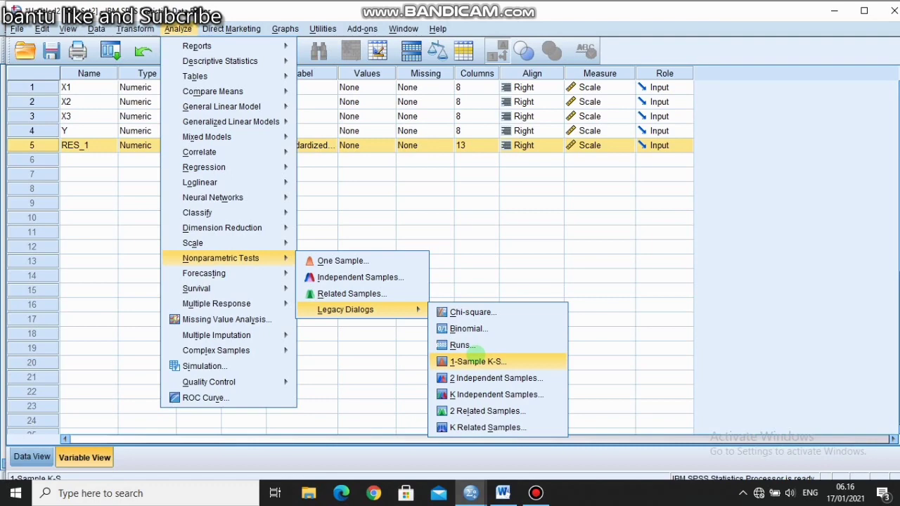
{"action": "left_click", "coordinate": [476, 358]}
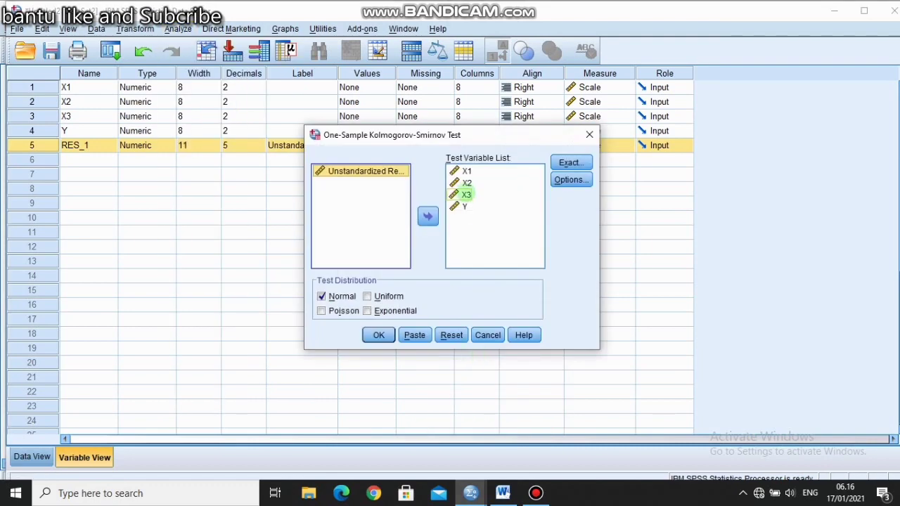
{"action": "left_click", "coordinate": [466, 195]}
{"action": "key", "text": "ctrl+a"}
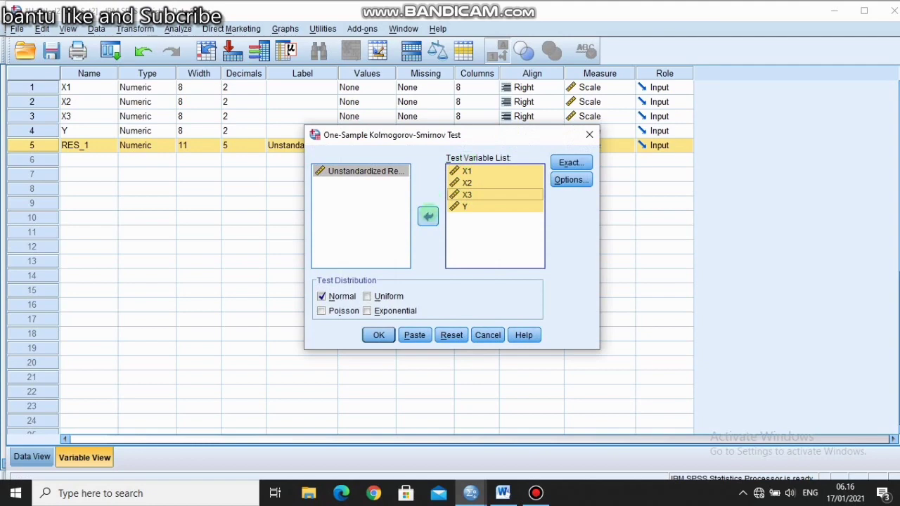
{"action": "left_click", "coordinate": [427, 216]}
- Run the Kolmogorov-Smirnov test on the Unstandardized Residual with the Normal distribution and inspect the resulting table
{"action": "left_click", "coordinate": [393, 218]}
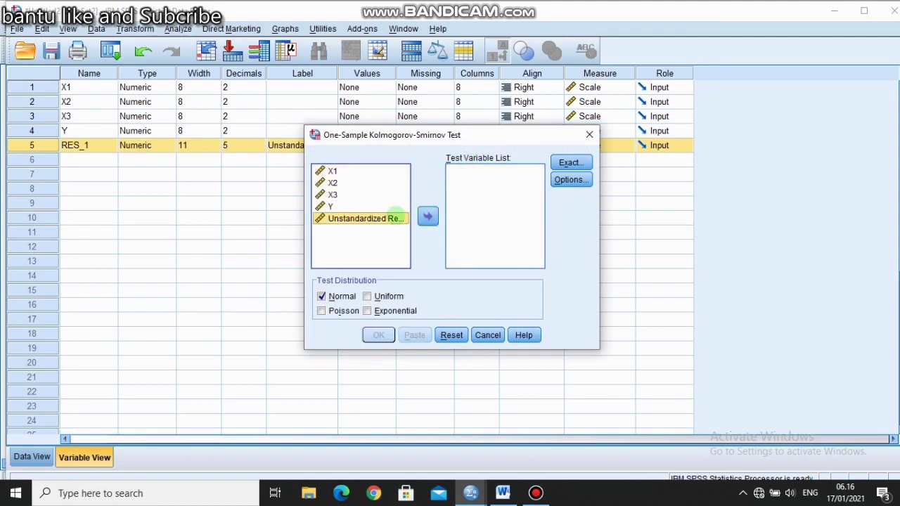
{"action": "left_click", "coordinate": [428, 216]}
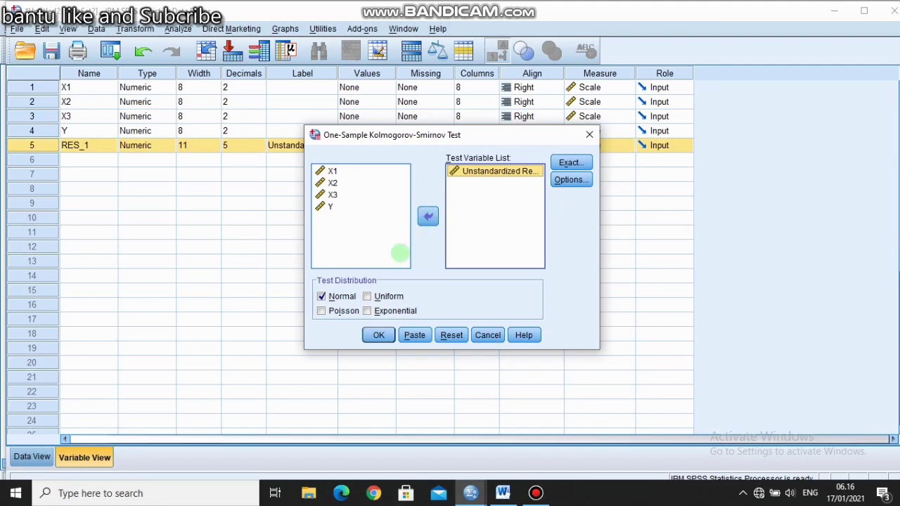
{"action": "left_click", "coordinate": [379, 335]}
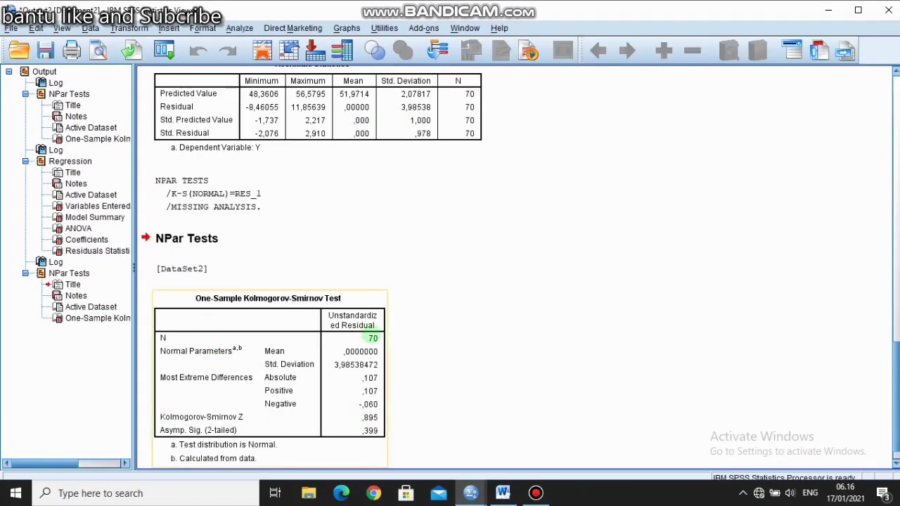
{"action": "left_click", "coordinate": [251, 294]}
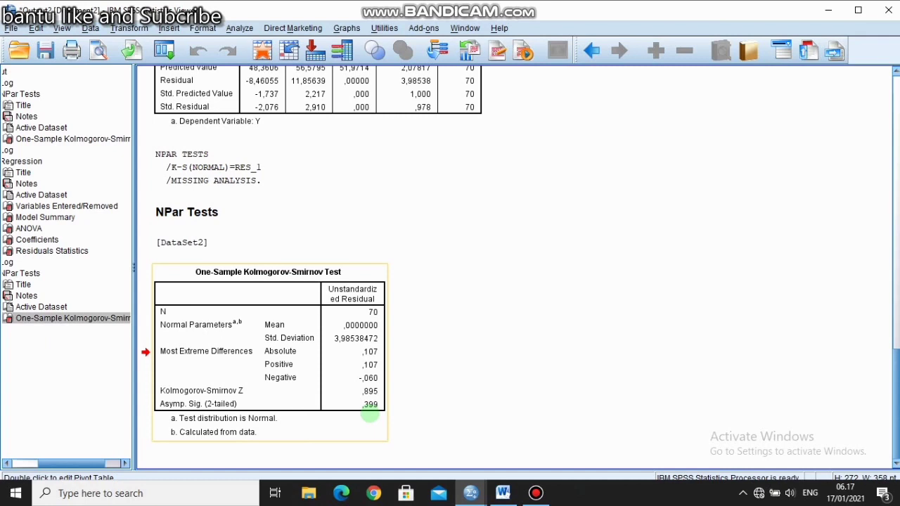
{"action": "left_click", "coordinate": [233, 201]}
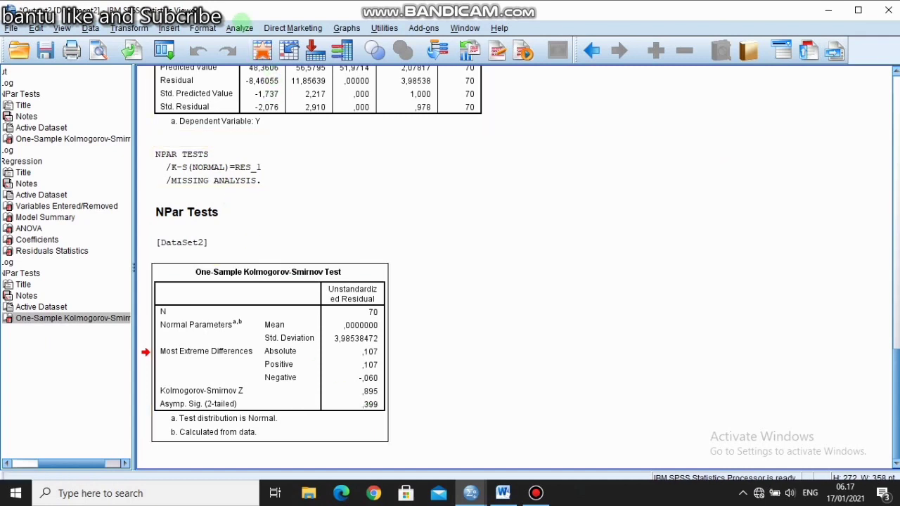
- Reopen the linear regression of X1, X2 and X3 on Y and enable part and partial correlations, collinearity diagnostics and Durbin-Watson
{"action": "left_click", "coordinate": [239, 28]}
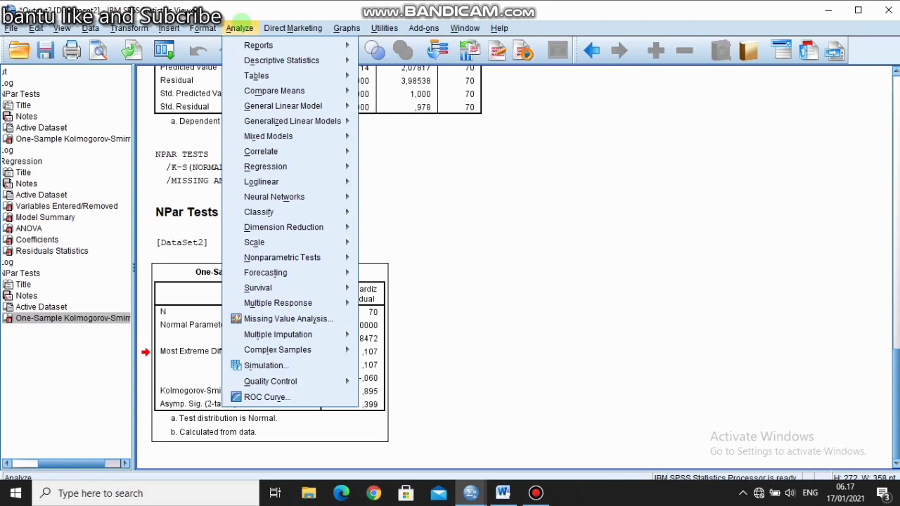
{"action": "mouse_move", "coordinate": [265, 166]}
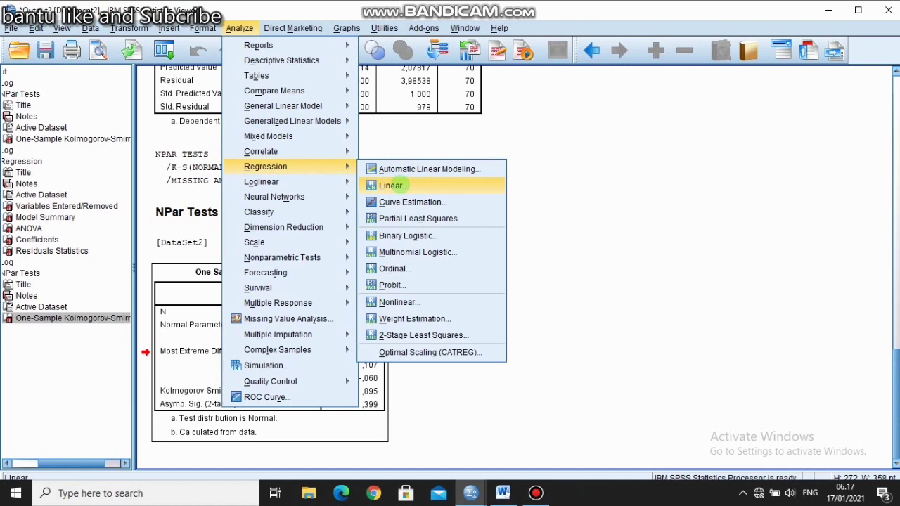
{"action": "left_click", "coordinate": [395, 185]}
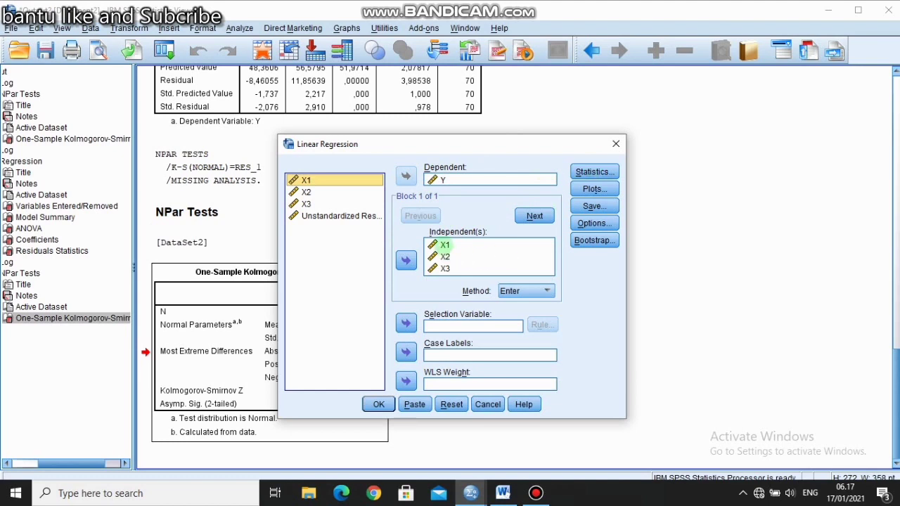
{"action": "left_click", "coordinate": [602, 176]}
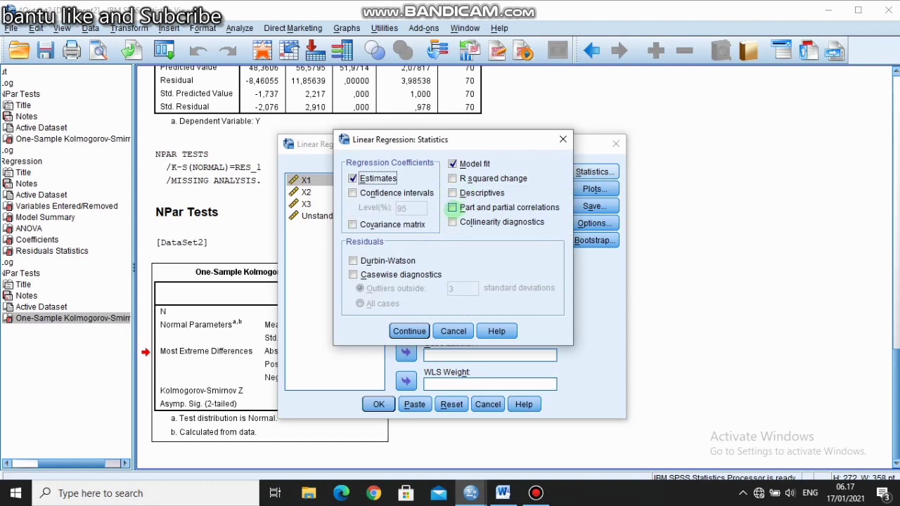
{"action": "left_click", "coordinate": [452, 208]}
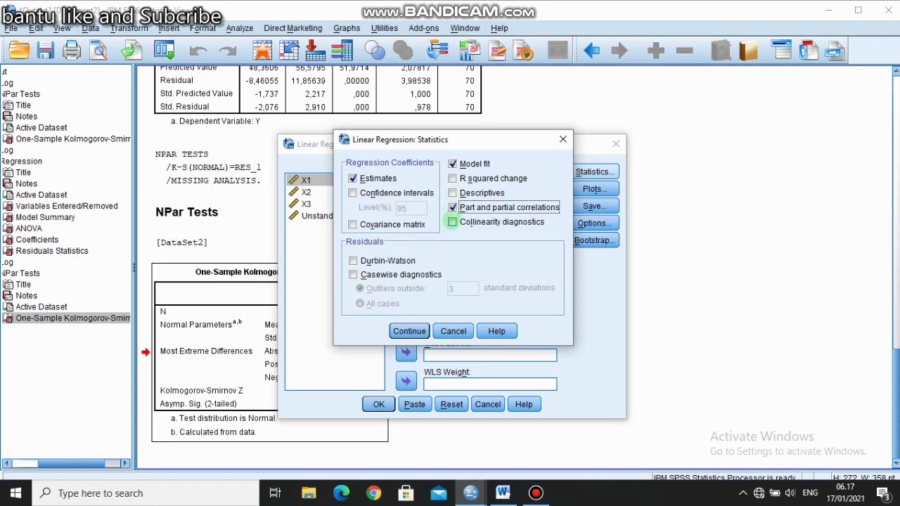
{"action": "left_click", "coordinate": [452, 222]}
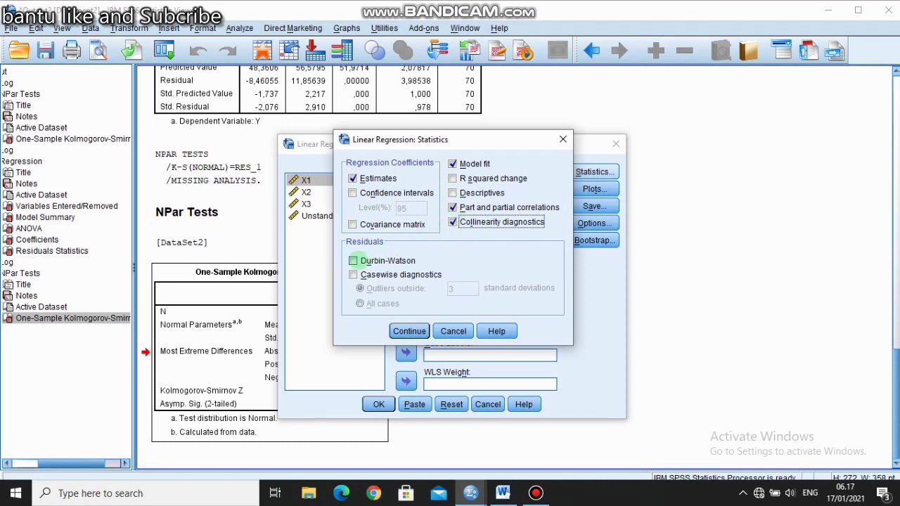
{"action": "left_click", "coordinate": [353, 260]}
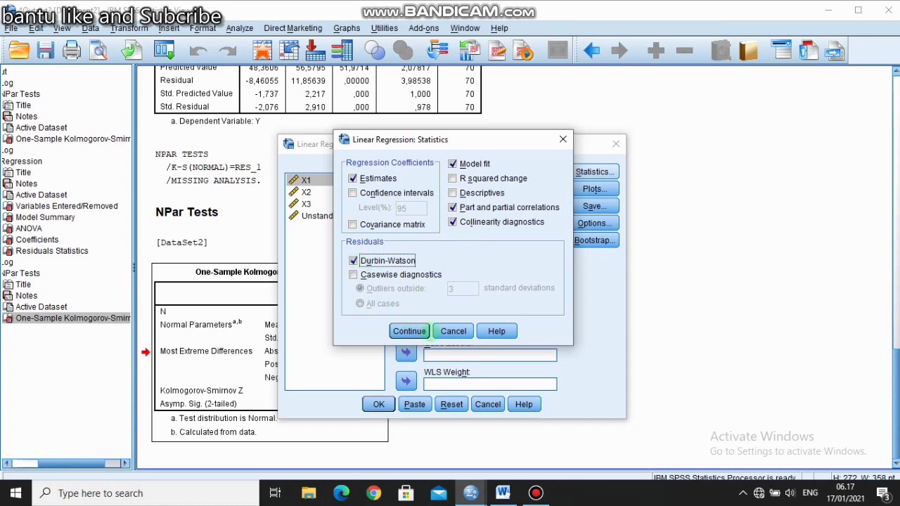
{"action": "left_click", "coordinate": [410, 331]}
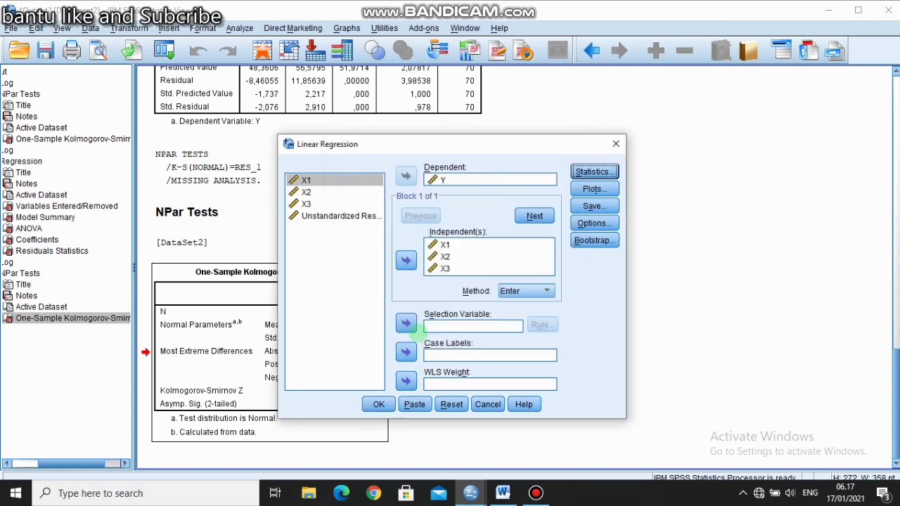
- Turn off saving the unstandardized residuals and run the regression
{"action": "left_click", "coordinate": [592, 206]}
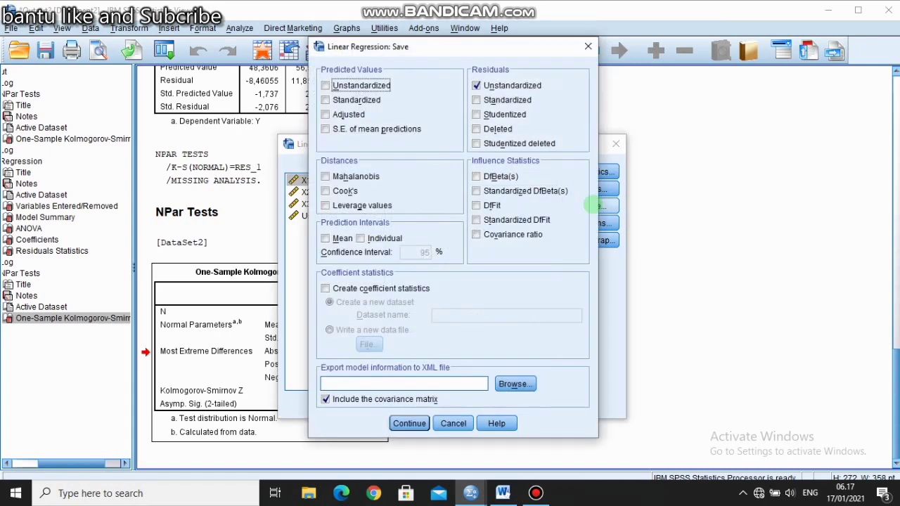
{"action": "left_click", "coordinate": [476, 85]}
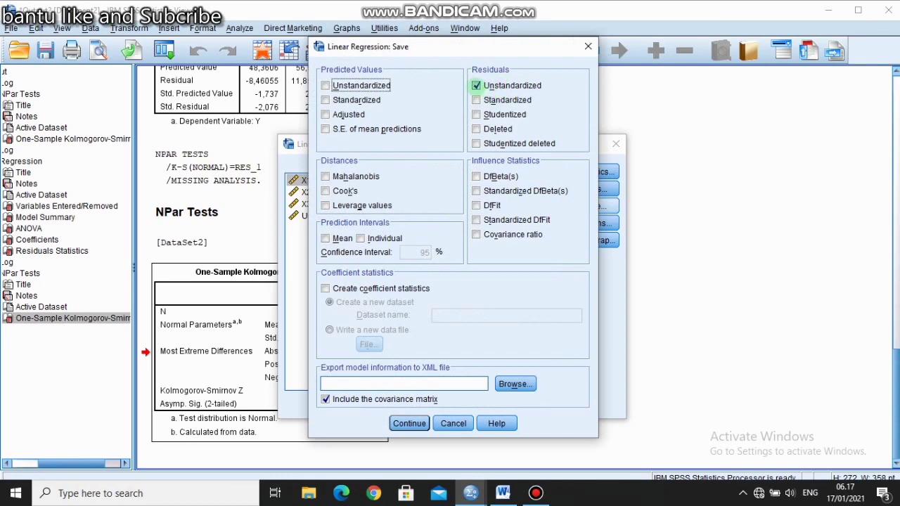
{"action": "left_click", "coordinate": [477, 85]}
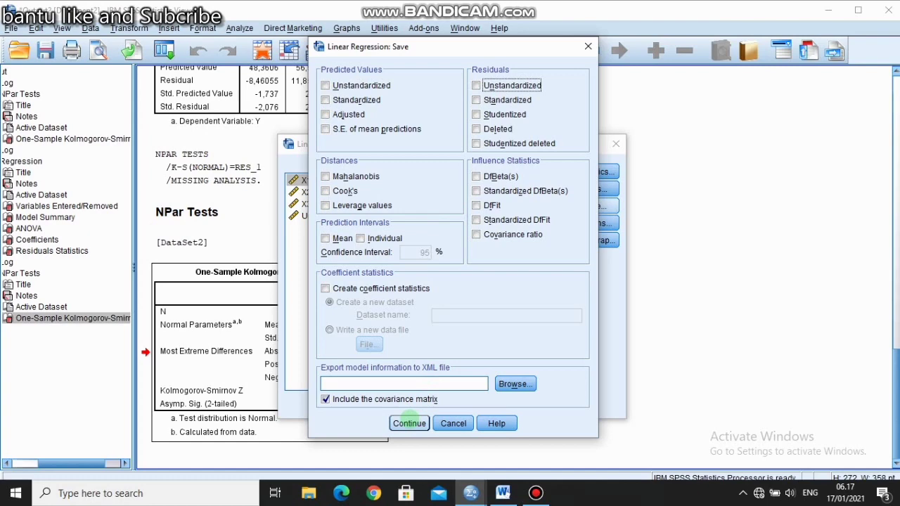
{"action": "left_click", "coordinate": [409, 423]}
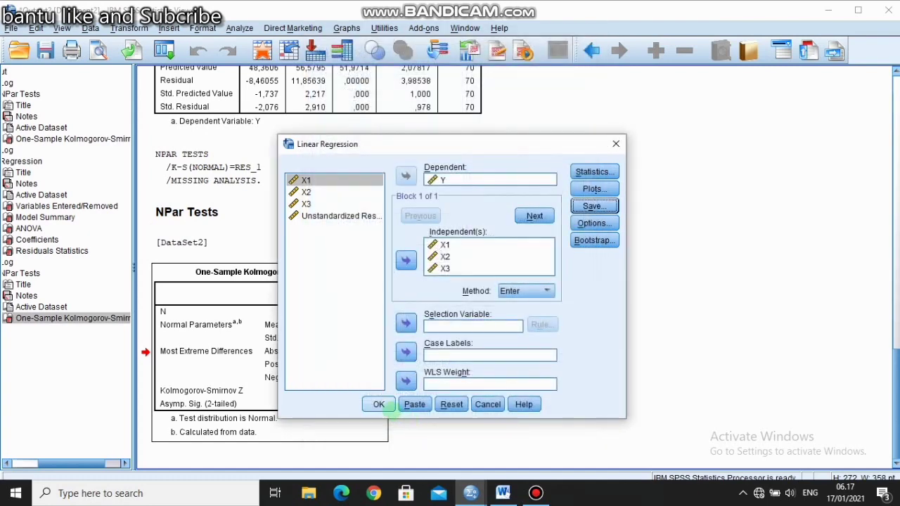
{"action": "left_click", "coordinate": [387, 405]}
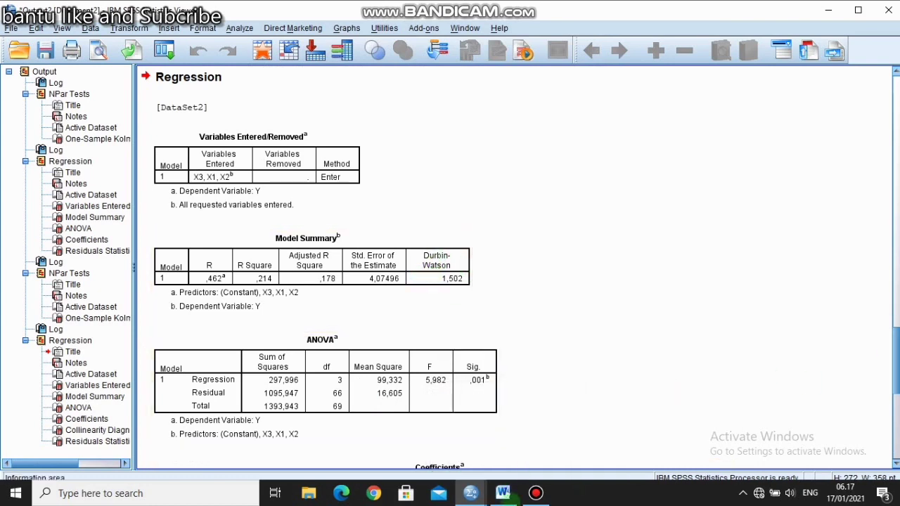
- Switch to the Word document and review the classical assumption criteria down to the Durbin-Watson rules under Uji Autokorelasi
{"action": "left_click", "coordinate": [503, 492]}
{"action": "key", "text": "Down"}
{"action": "key", "text": "Down"}
{"action": "key", "text": "Down"}
{"action": "key", "text": "Down"}
{"action": "key", "text": "Down"}
{"action": "key", "text": "Down"}
{"action": "key", "text": "Down"}
{"action": "key", "text": "Down"}
{"action": "key", "text": "Down"}
{"action": "key", "text": "Down"}
{"action": "key", "text": "Down"}
{"action": "key", "text": "Down"}
{"action": "key", "text": "Down"}
{"action": "key", "text": "Down"}
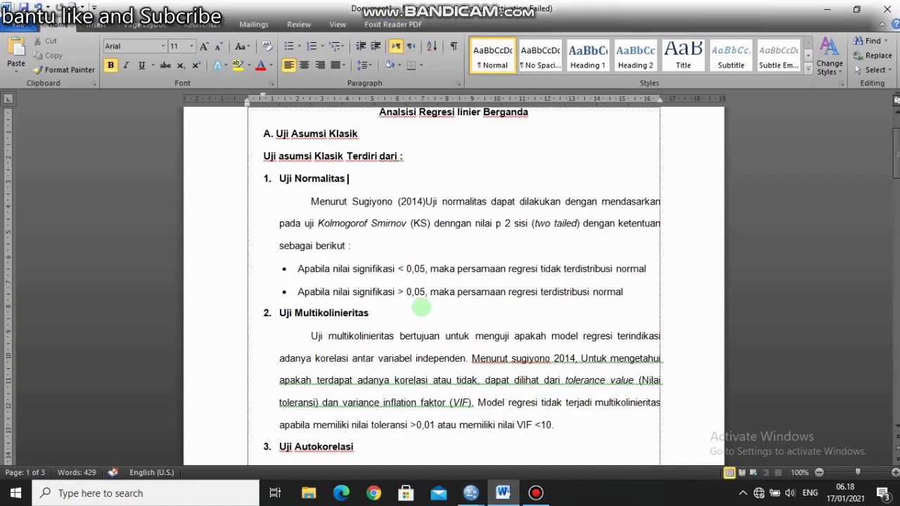
{"action": "key", "text": "Down"}
{"action": "key", "text": "Down"}
{"action": "key", "text": "Down"}
{"action": "key", "text": "Down"}
{"action": "key", "text": "Down"}
{"action": "key", "text": "Down"}
{"action": "key", "text": "Down"}
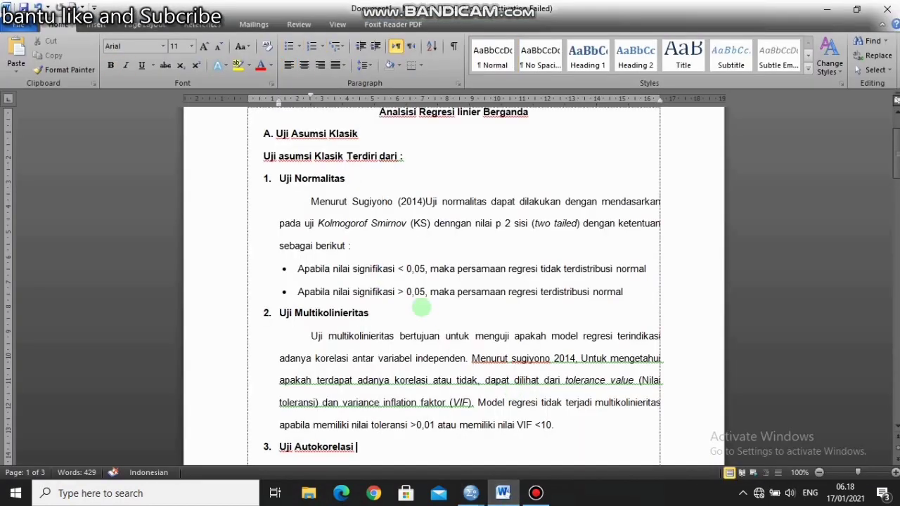
{"action": "key", "text": "Down"}
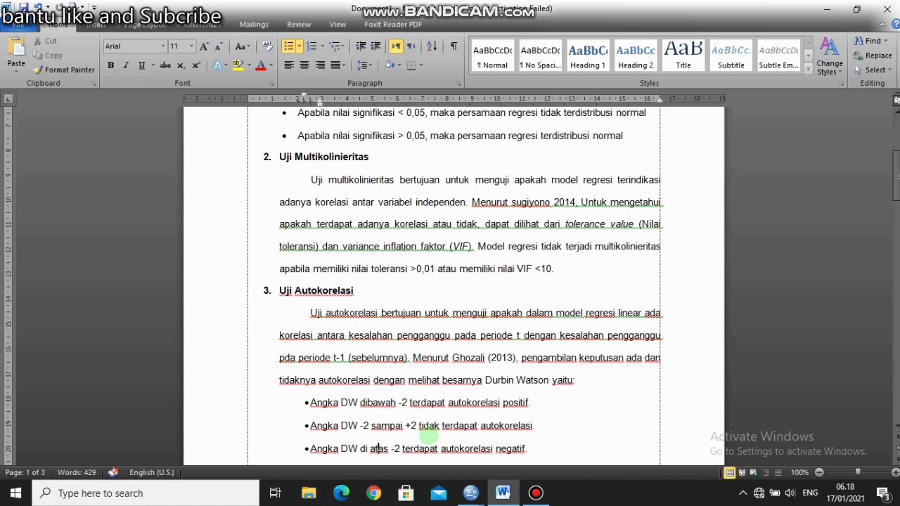
- Change the positive autocorrelation rule under Uji Autokorelasi to read "Angka DW > +2 terdapat autokorelasi positif"
{"action": "left_click", "coordinate": [402, 402]}
{"action": "key", "text": "BackSpace"}
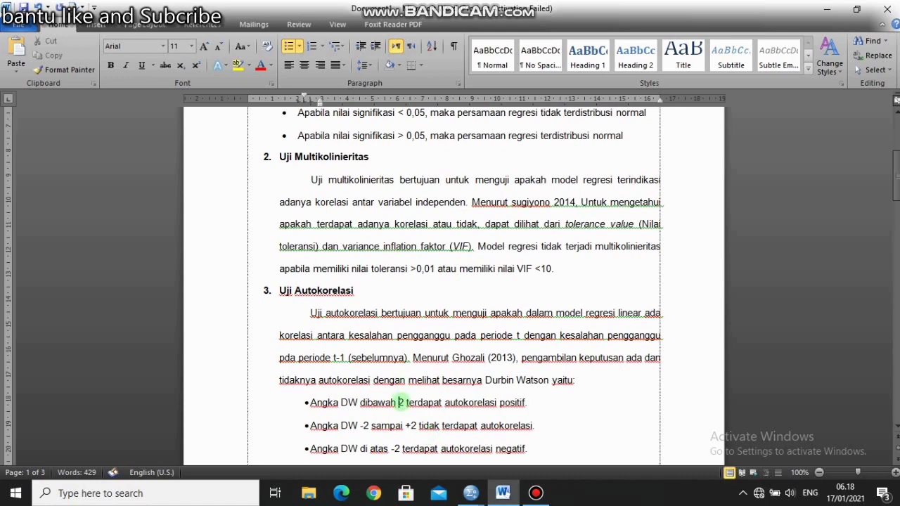
{"action": "type", "text": "+"}
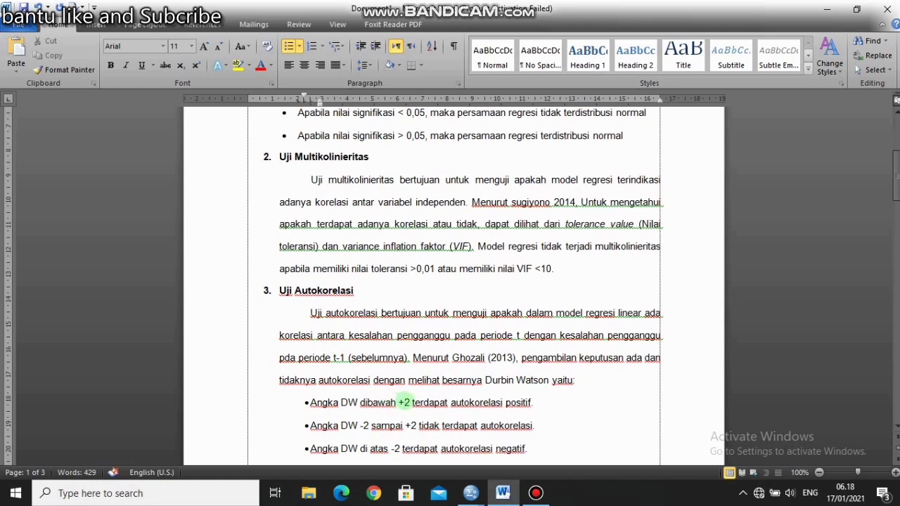
{"action": "key", "text": "shift+Left"}
{"action": "key", "text": "shift+Left"}
{"action": "key", "text": "shift+Left"}
{"action": "key", "text": "shift+Left"}
{"action": "key", "text": "shift+Left"}
{"action": "key", "text": "shift+Left"}
{"action": "key", "text": "shift+Left"}
{"action": "key", "text": "shift+Left"}
{"action": "key", "text": "shift+Left"}
{"action": "key", "text": "shift+Right"}
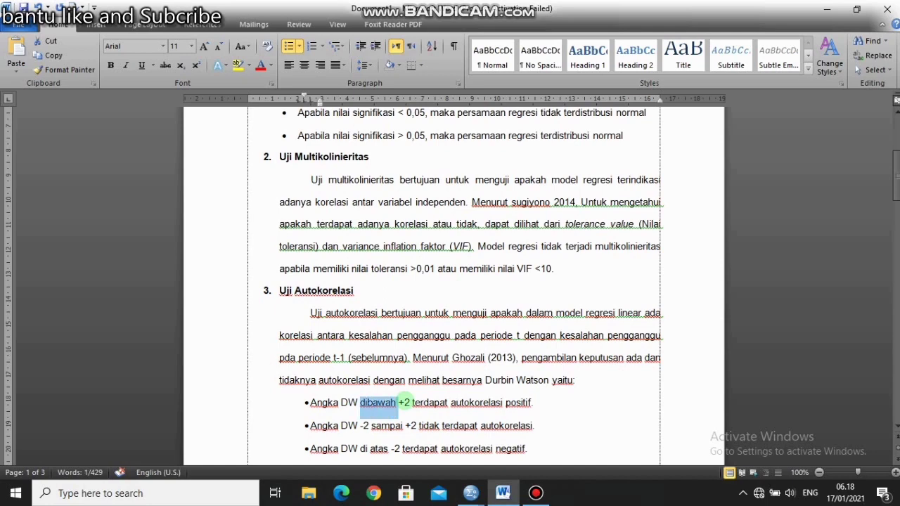
{"action": "type", "text": ">"}
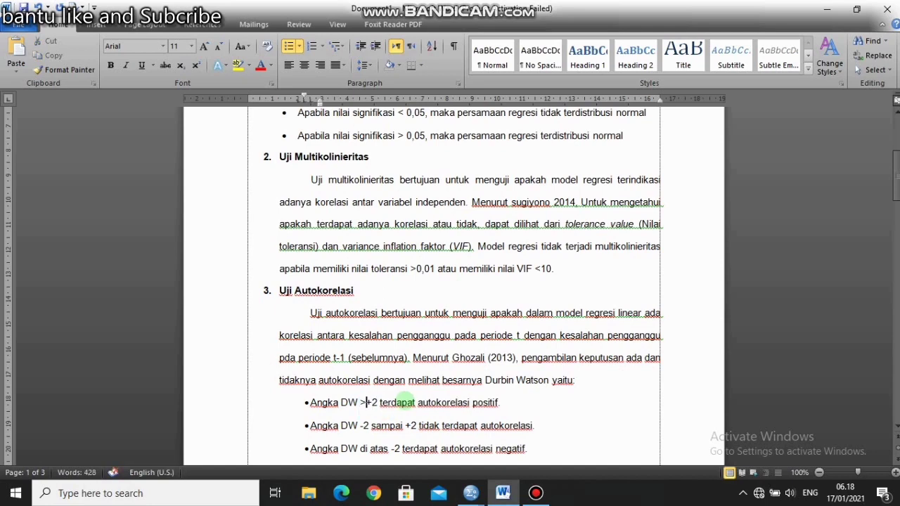
{"action": "key", "text": "Right"}
{"action": "key", "text": "Right"}
{"action": "key", "text": "Right"}
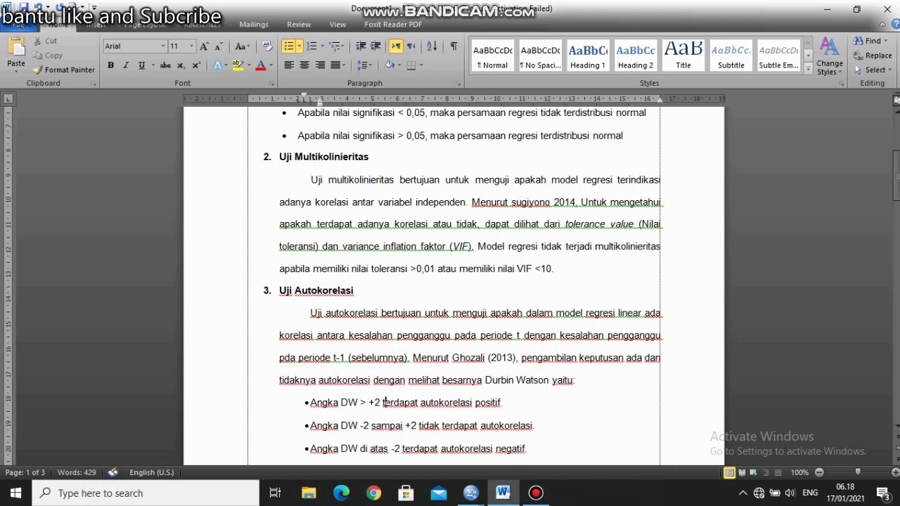
- In the negative autocorrelation rule, replace "atas" with "<" so it reads "Angka DW di < -2"
{"action": "key", "text": "Right"}
{"action": "key", "text": "Right"}
{"action": "key", "text": "Right"}
{"action": "key", "text": "Right"}
{"action": "key", "text": "Right"}
{"action": "key", "text": "Right"}
{"action": "key", "text": "Right"}
{"action": "key", "text": "Down"}
{"action": "key", "text": "Down"}
{"action": "key", "text": "Down"}
{"action": "key", "text": "Left"}
{"action": "key", "text": "Left"}
{"action": "key", "text": "Left"}
{"action": "key", "text": "Left"}
{"action": "key", "text": "Left"}
{"action": "key", "text": "Left"}
{"action": "key", "text": "Left"}
{"action": "key", "text": "Left"}
{"action": "key", "text": "Left"}
{"action": "key", "text": "Left"}
{"action": "key", "text": "Left"}
{"action": "key", "text": "Left"}
{"action": "key", "text": "Left"}
{"action": "key", "text": "Left"}
{"action": "key", "text": "Left"}
{"action": "key", "text": "Left"}
{"action": "key", "text": "Left"}
{"action": "key", "text": "Left"}
{"action": "key", "text": "Left"}
{"action": "key", "text": "Left"}
{"action": "key", "text": "Left"}
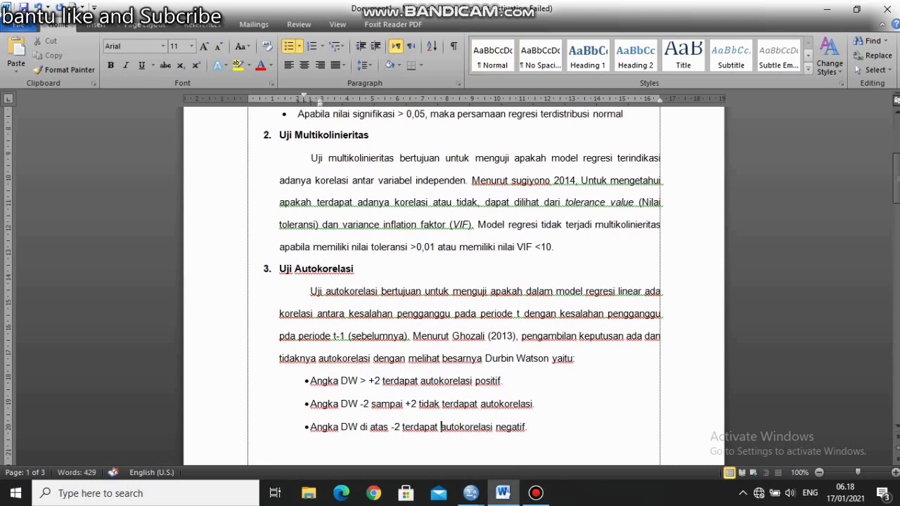
{"action": "key", "text": "BackSpace"}
{"action": "key", "text": "BackSpace"}
{"action": "key", "text": "BackSpace"}
{"action": "key", "text": "BackSpace"}
{"action": "key", "text": "BackSpace"}
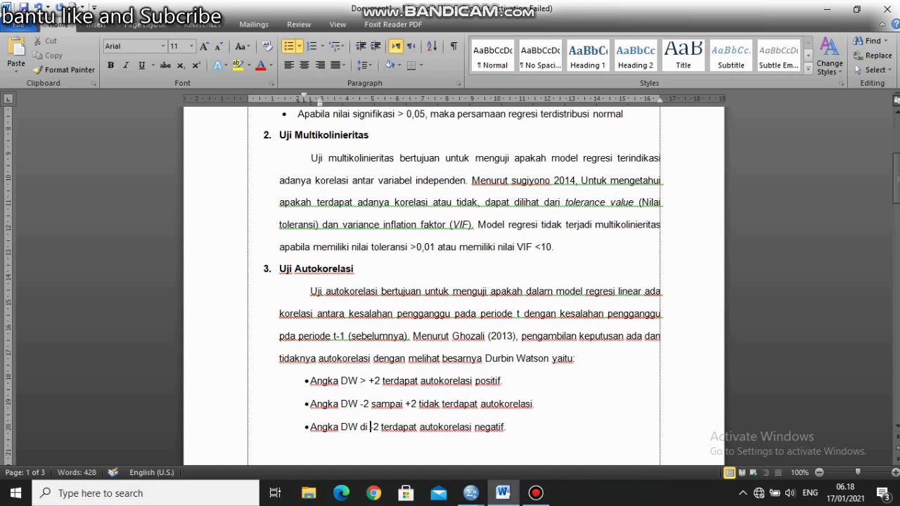
{"action": "type", "text": "<"}
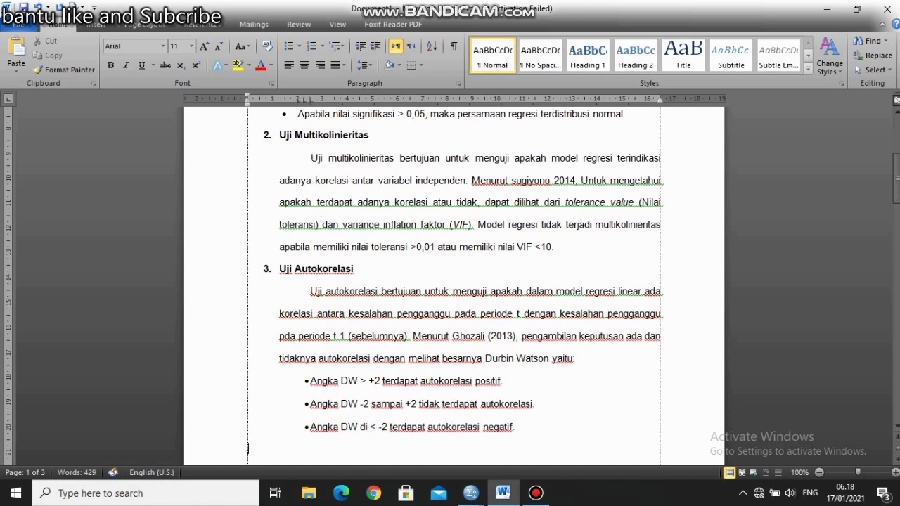
- Highlight the rule "Angka DW -2 sampai +2 tidak terdapat autokorelasi" in yellow
{"action": "left_click", "coordinate": [310, 403]}
{"action": "left_click_drag", "start_coordinate": [310, 404], "coordinate": [540, 406]}
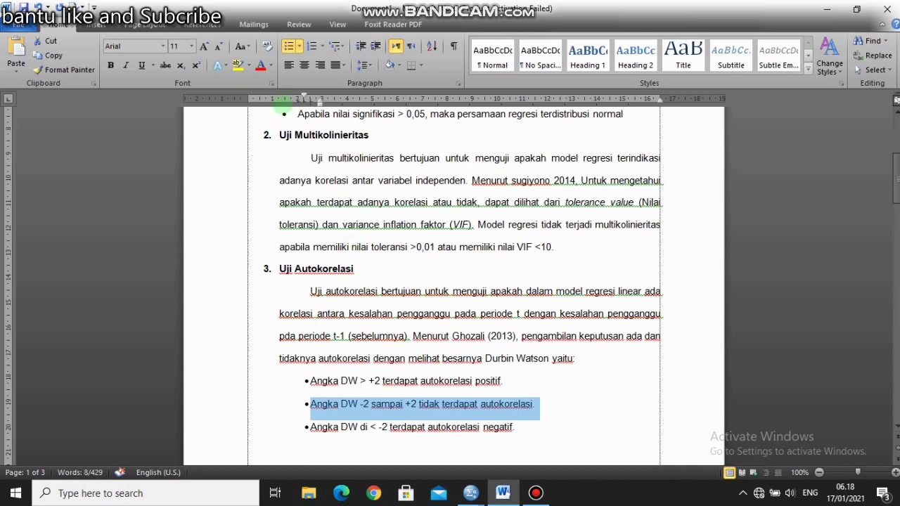
{"action": "left_click", "coordinate": [238, 65]}
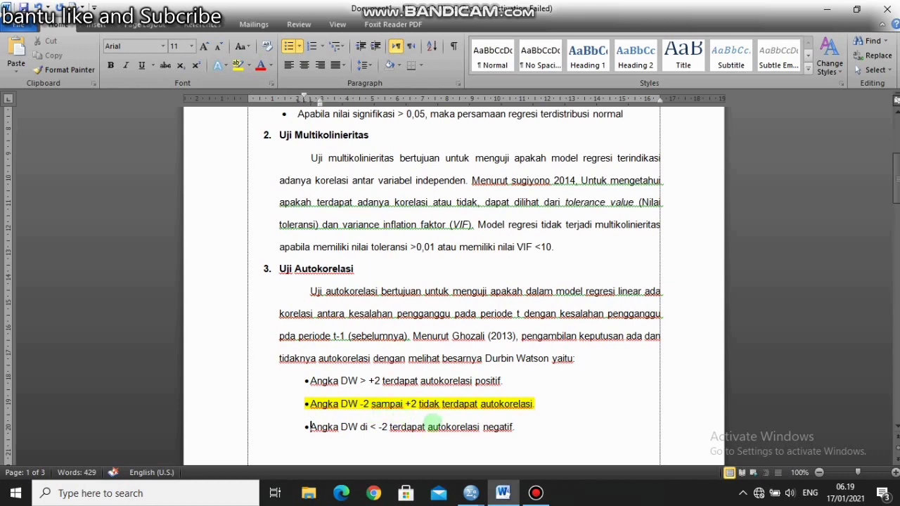
- Switch to the SPSS output and inspect the Durbin-Watson value in the Model Summary and the Coefficients table
{"action": "mouse_move", "coordinate": [471, 493]}
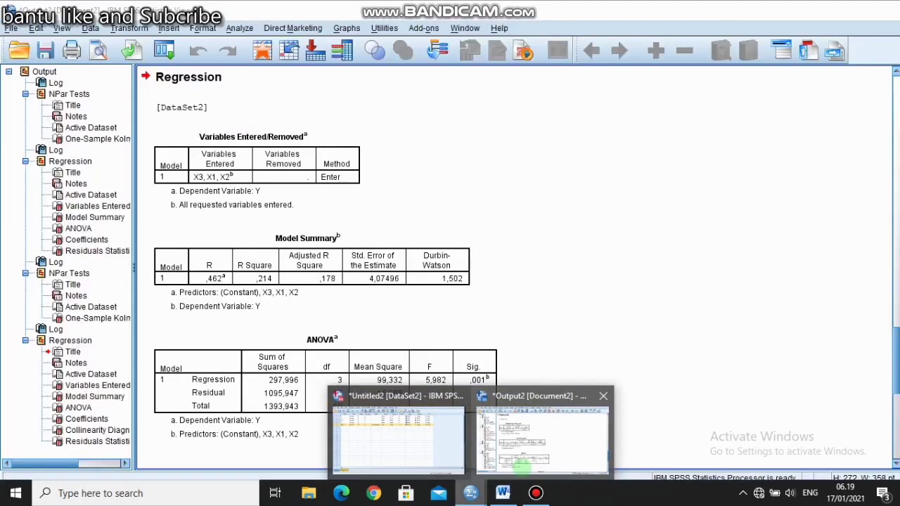
{"action": "left_click", "coordinate": [533, 422]}
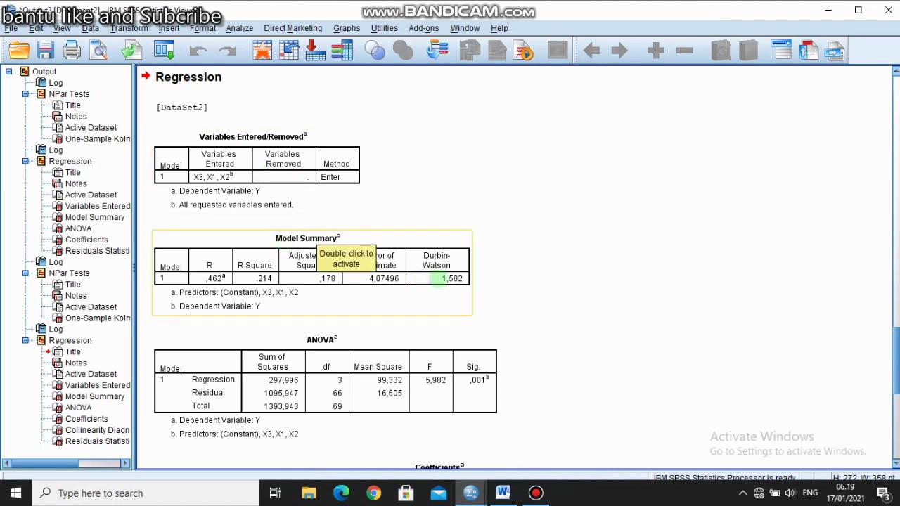
{"action": "left_click", "coordinate": [437, 280]}
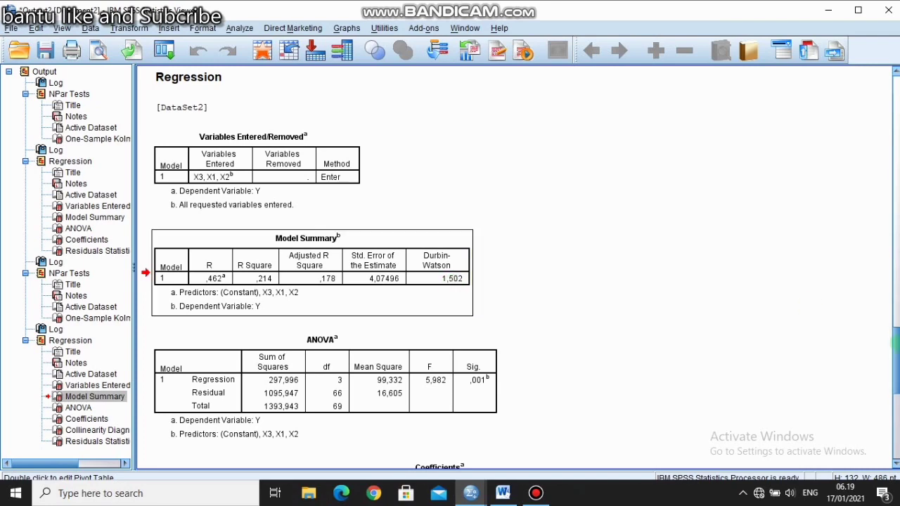
{"action": "left_click_drag", "start_coordinate": [894, 343], "coordinate": [894, 433]}
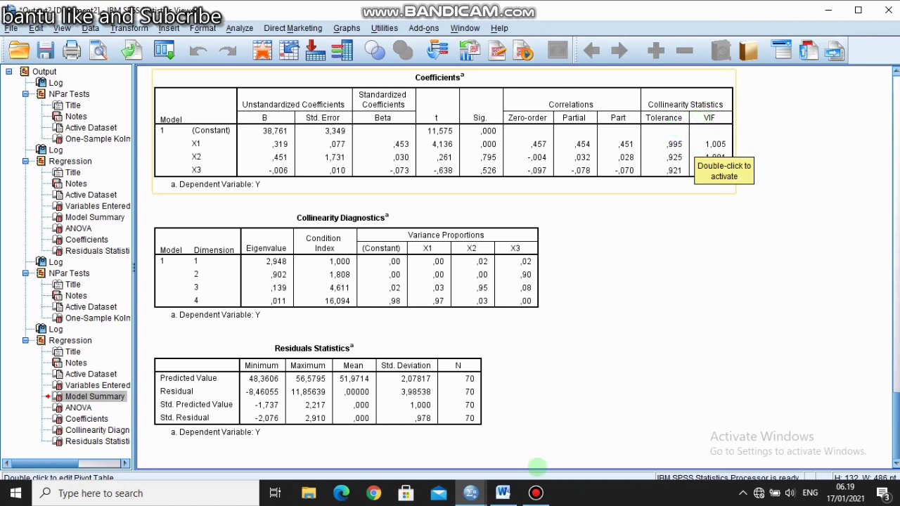
- Switch back to the Word document and review the tolerance and VIF criteria under Uji Multikolinieritas
{"action": "mouse_move", "coordinate": [496, 496]}
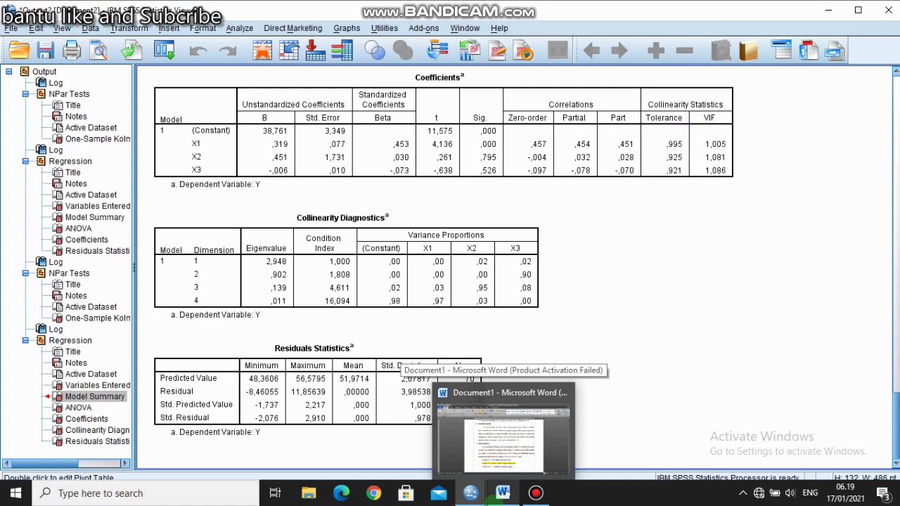
{"action": "left_click", "coordinate": [513, 452]}
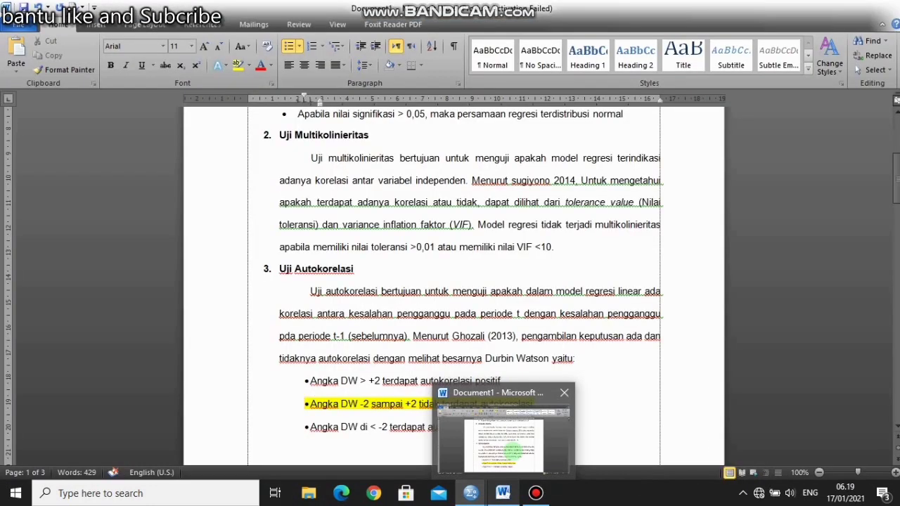
{"action": "key", "text": "Up"}
{"action": "key", "text": "Up"}
{"action": "key", "text": "Up"}
{"action": "key", "text": "Up"}
{"action": "key", "text": "Up"}
{"action": "key", "text": "Up"}
{"action": "key", "text": "Up"}
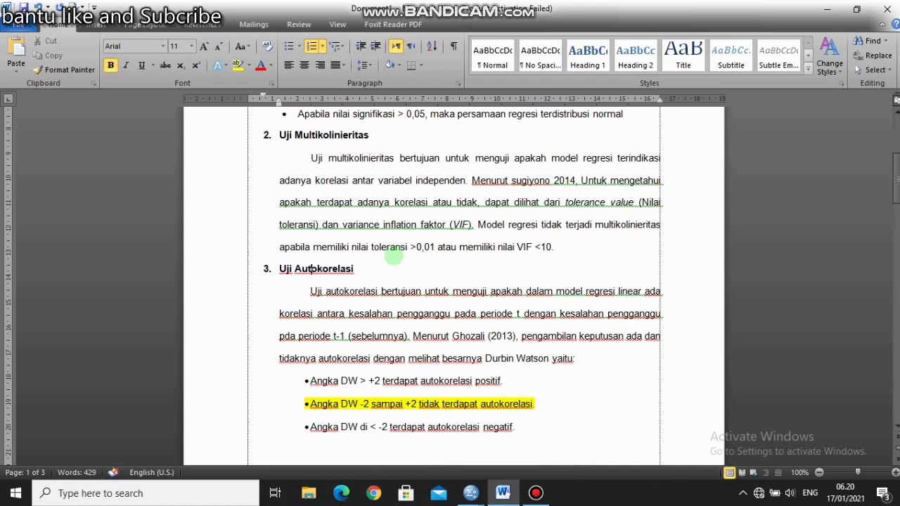
- Return to the SPSS output and examine the Tolerance and VIF values of X1, X2 and X3 in the Coefficients table
{"action": "mouse_move", "coordinate": [470, 492]}
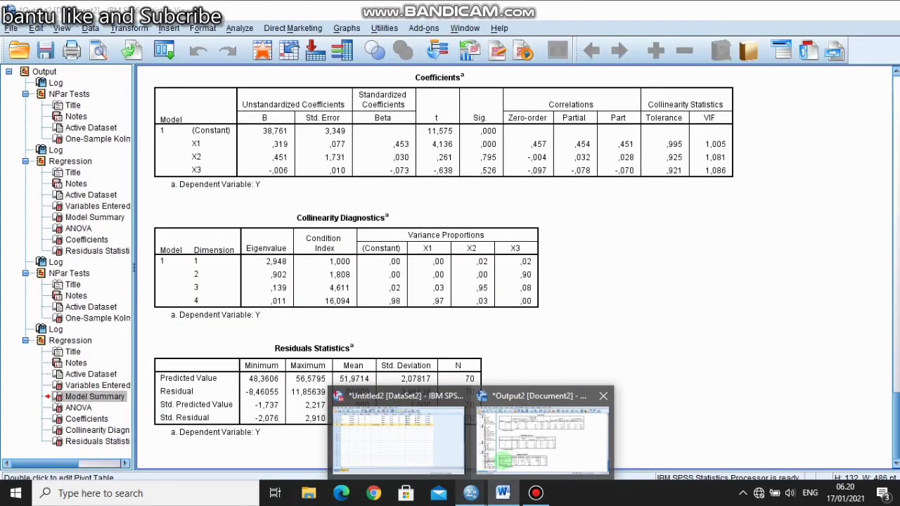
{"action": "left_click", "coordinate": [538, 457]}
{"action": "left_click", "coordinate": [690, 145]}
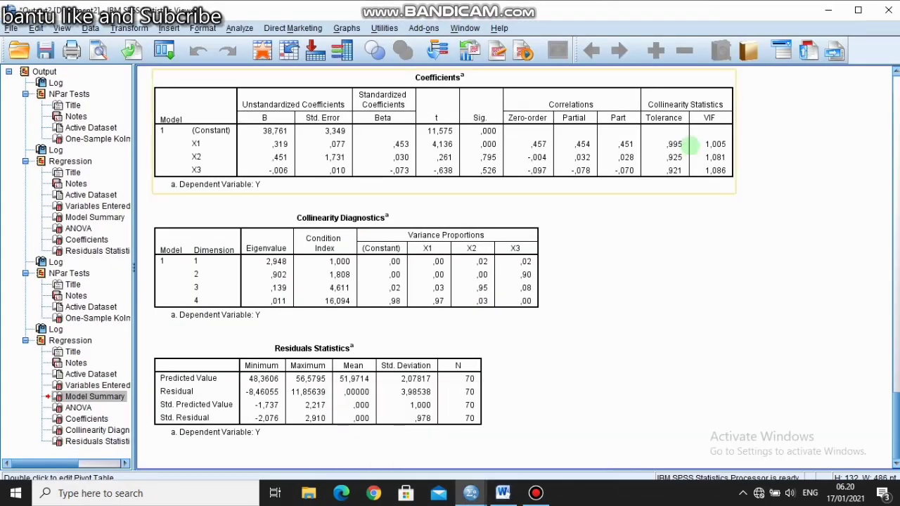
- Switch to the Word document and review the Glejser test criteria under Uji Heteroskedastisitas
{"action": "left_click", "coordinate": [675, 145]}
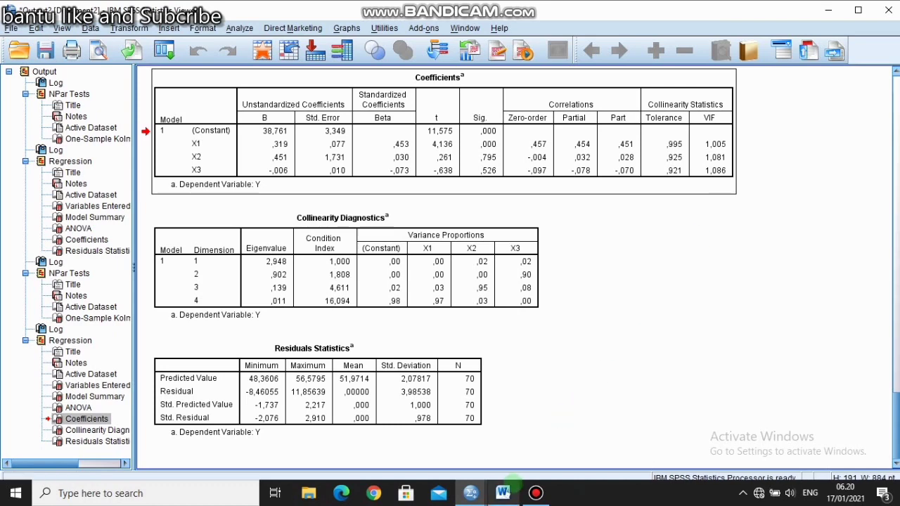
{"action": "left_click", "coordinate": [513, 484]}
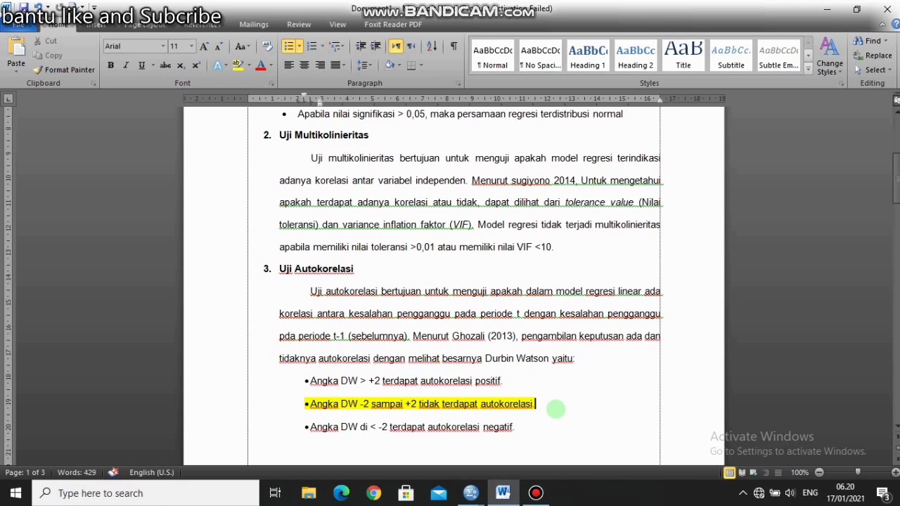
{"action": "scroll", "coordinate": [556, 409], "scroll_direction": "down", "scroll_amount": 7}
{"action": "left_click", "coordinate": [555, 409]}
{"action": "left_click", "coordinate": [523, 360]}
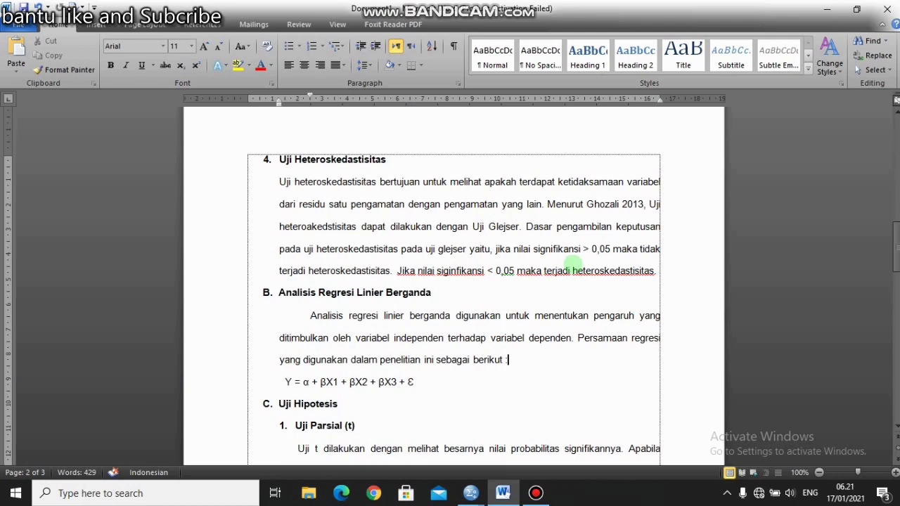
- Return to the SPSS output and start a Compute Variable operation with ABS_RES as the target variable
{"action": "mouse_move", "coordinate": [471, 492]}
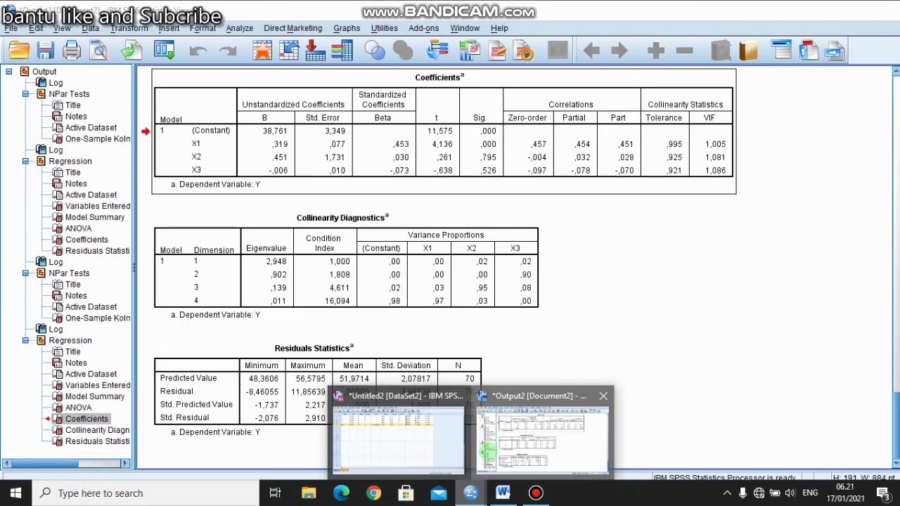
{"action": "left_click", "coordinate": [488, 450]}
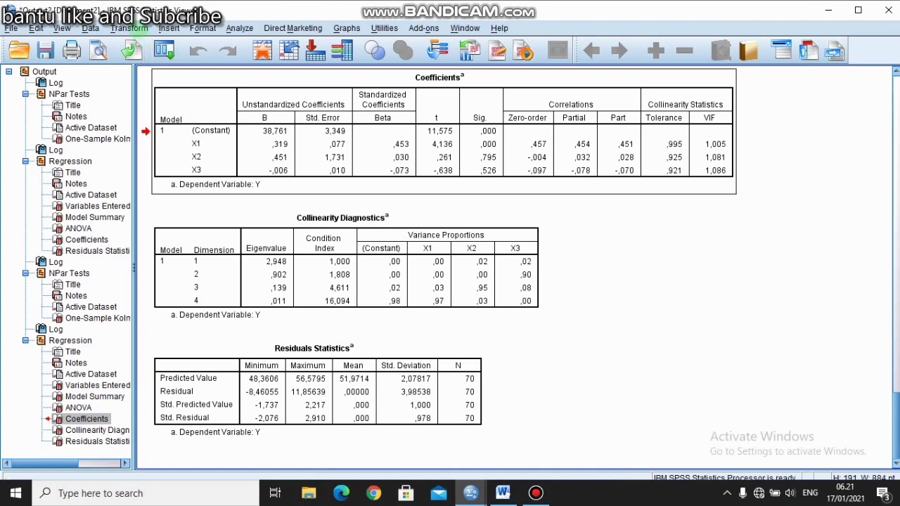
{"action": "left_click", "coordinate": [130, 28]}
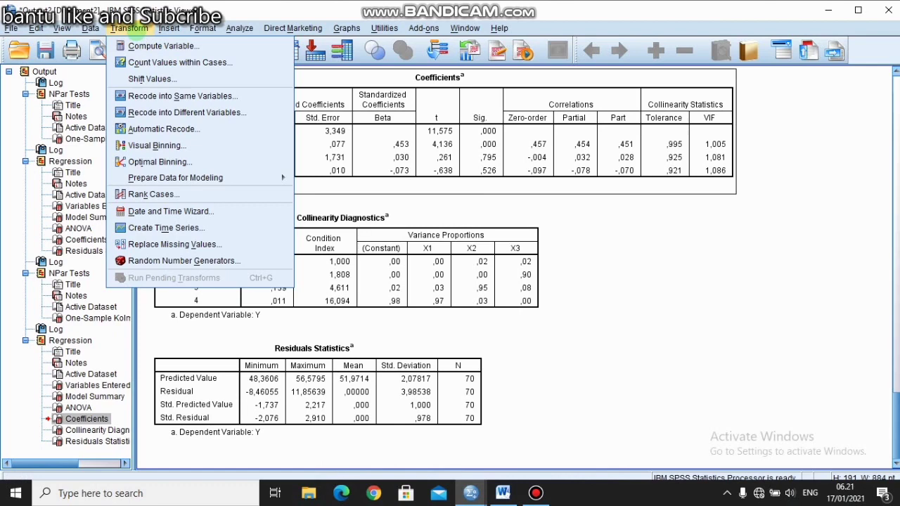
{"action": "left_click", "coordinate": [138, 45]}
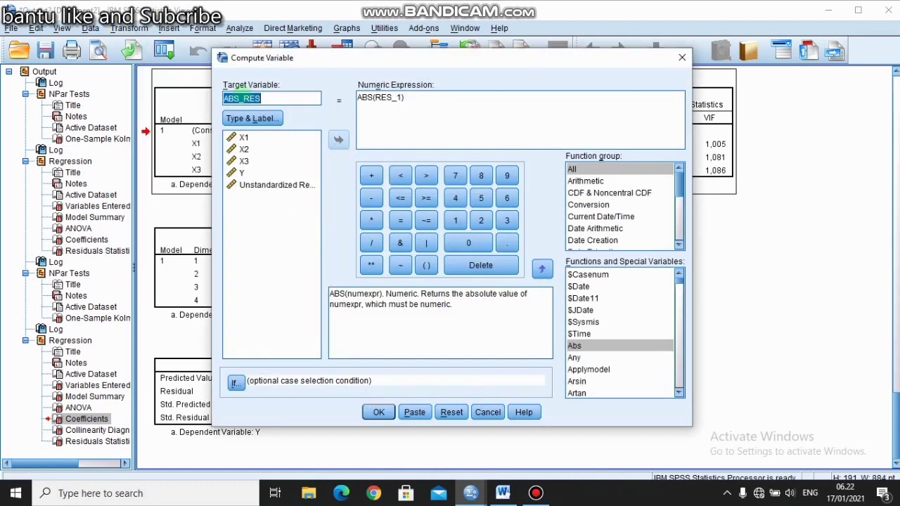
{"action": "left_click", "coordinate": [273, 99]}
{"action": "key", "text": "BackSpace"}
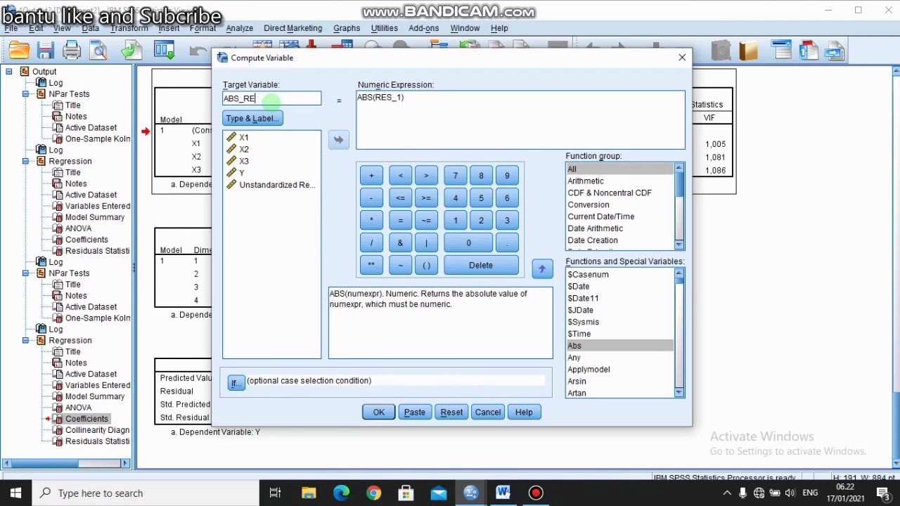
{"action": "key", "text": "BackSpace"}
{"action": "key", "text": "BackSpace"}
{"action": "key", "text": "BackSpace"}
{"action": "key", "text": "BackSpace"}
{"action": "key", "text": "BackSpace"}
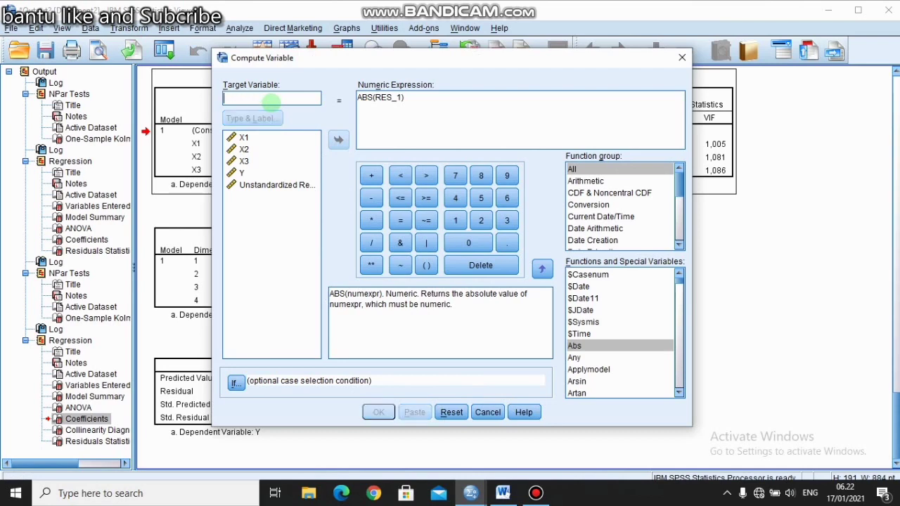
{"action": "type", "text": "Abs"}
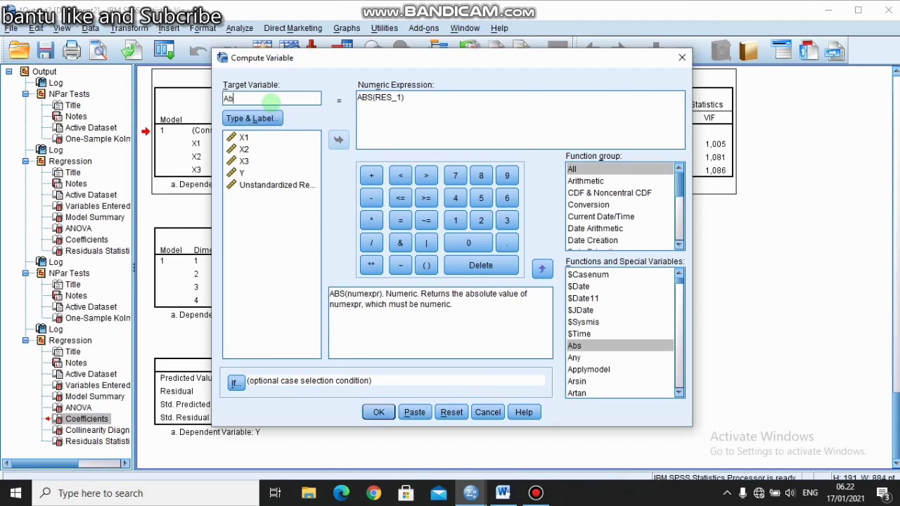
{"action": "key", "text": "BackSpace"}
{"action": "key", "text": "BackSpace"}
{"action": "type", "text": "BS_RES"}
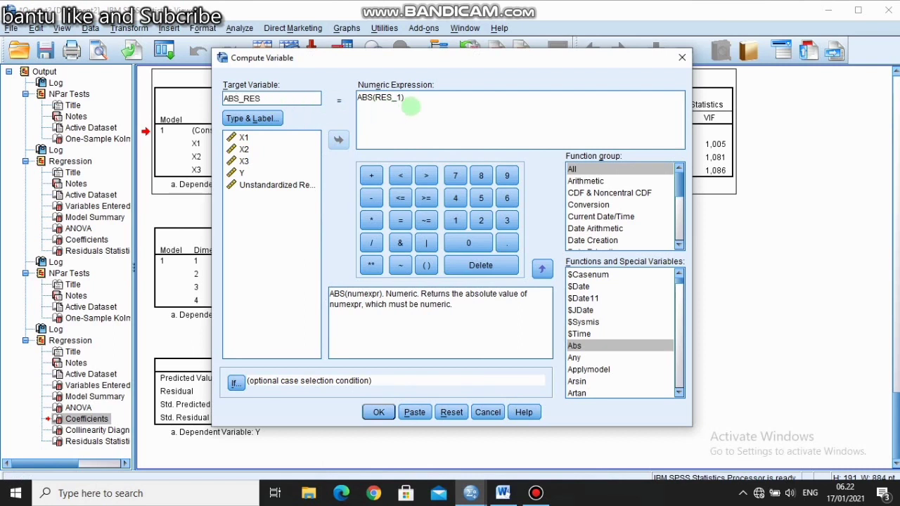
- Replace the numeric expression with the Abs function applied to the unstandardized residual, ABS(RES_1), and compute the variable
{"action": "left_click", "coordinate": [411, 105]}
{"action": "key", "text": "BackSpace"}
{"action": "key", "text": "BackSpace"}
{"action": "key", "text": "BackSpace"}
{"action": "key", "text": "BackSpace"}
{"action": "key", "text": "BackSpace"}
{"action": "key", "text": "BackSpace"}
{"action": "key", "text": "BackSpace"}
{"action": "key", "text": "BackSpace"}
{"action": "key", "text": "BackSpace"}
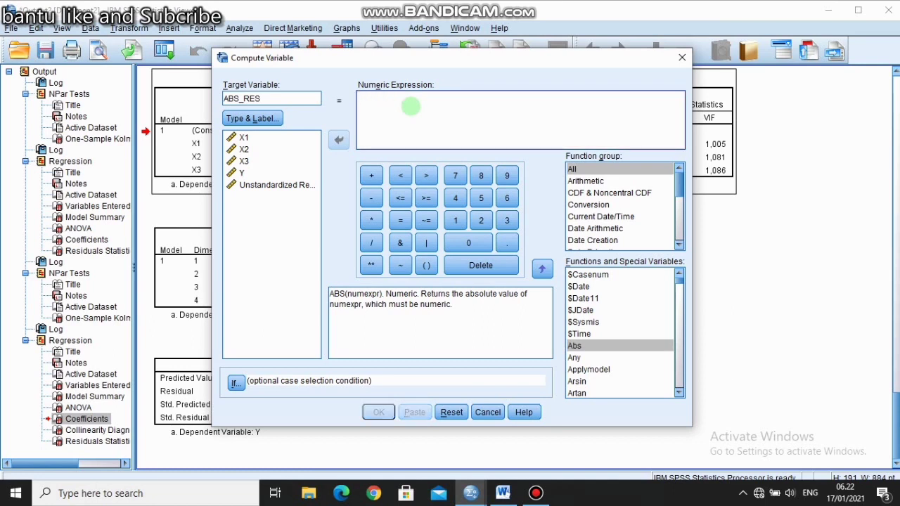
{"action": "left_click", "coordinate": [582, 169]}
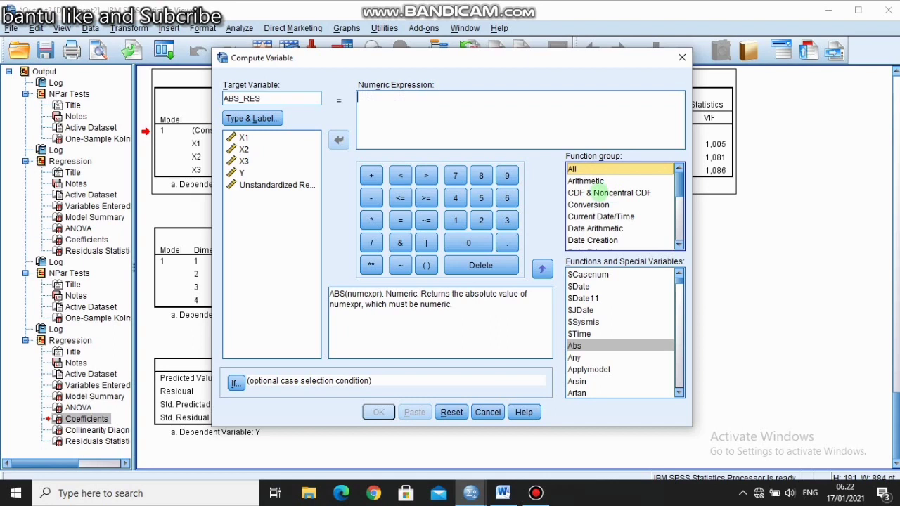
{"action": "left_click", "coordinate": [601, 193]}
{"action": "left_click", "coordinate": [582, 170]}
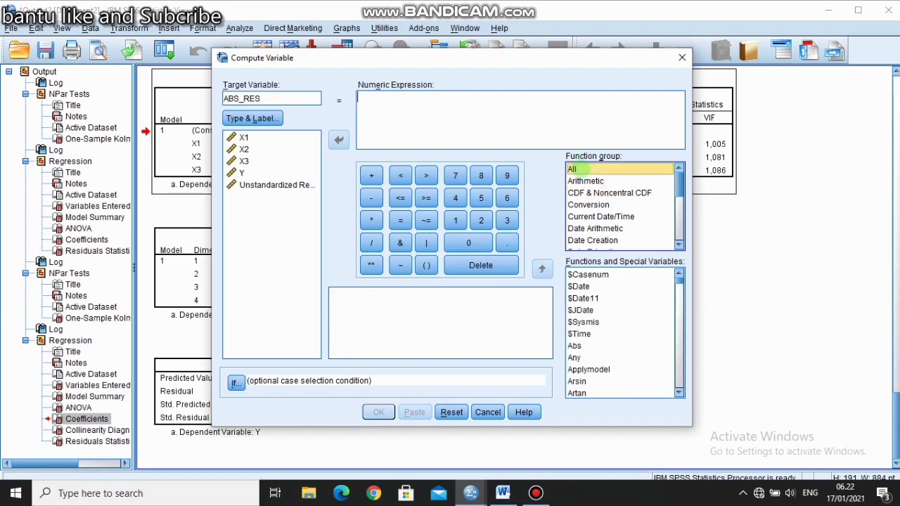
{"action": "left_click", "coordinate": [575, 345]}
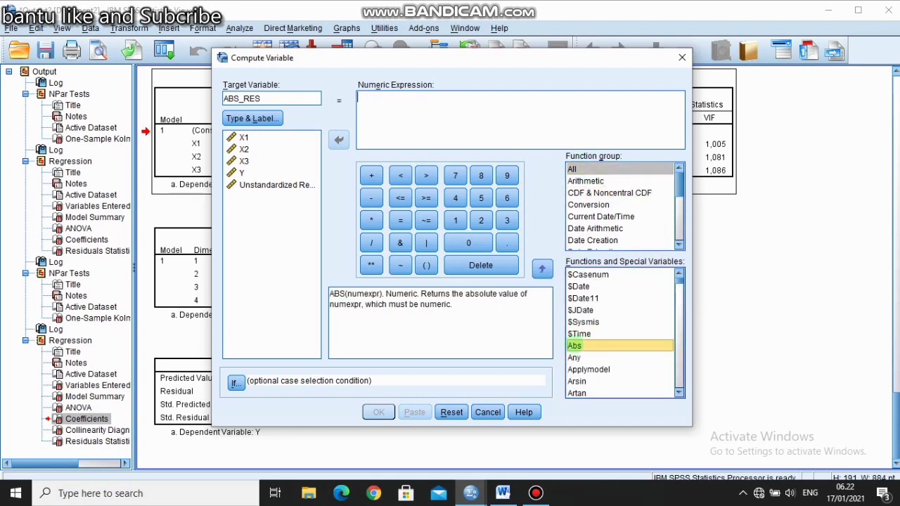
{"action": "left_click", "coordinate": [541, 270]}
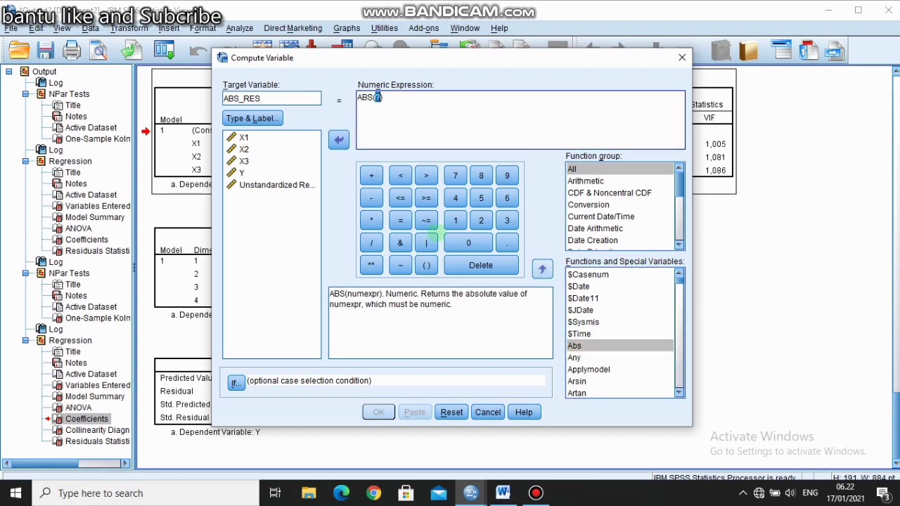
{"action": "left_click", "coordinate": [271, 185]}
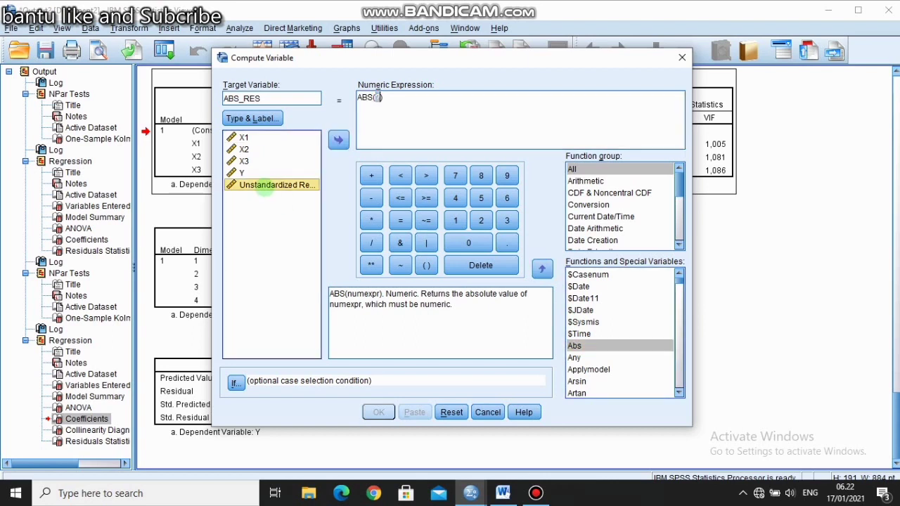
{"action": "left_click", "coordinate": [338, 139]}
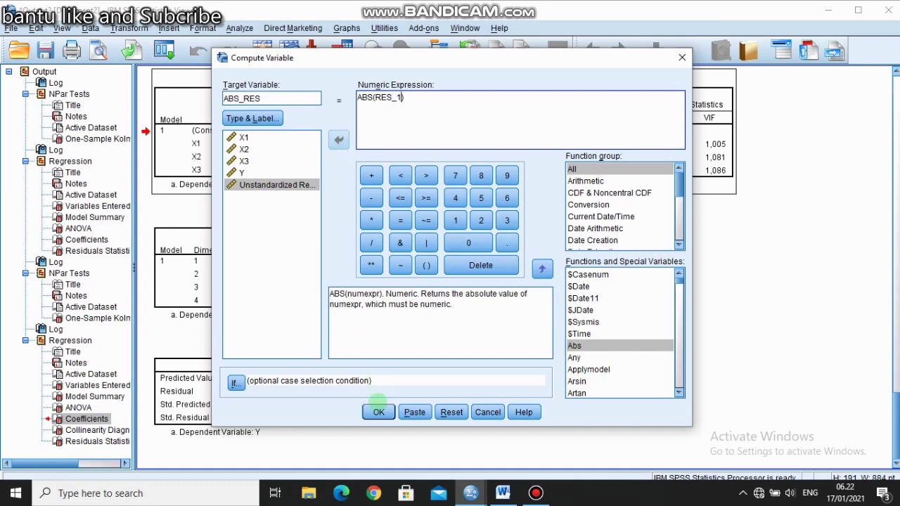
{"action": "left_click", "coordinate": [378, 412]}
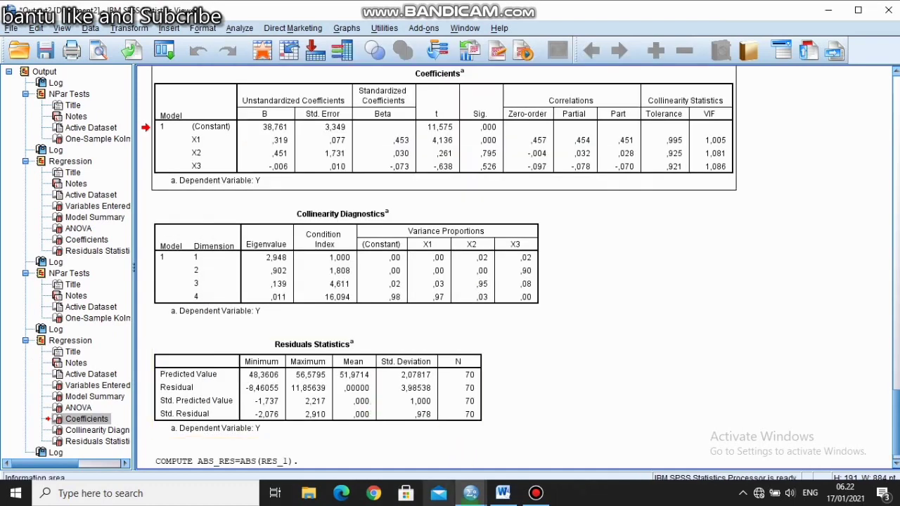
- Switch to the SPSS data window for DataSet2 and select the ABS_RES variable in the variable list
{"action": "mouse_move", "coordinate": [471, 492]}
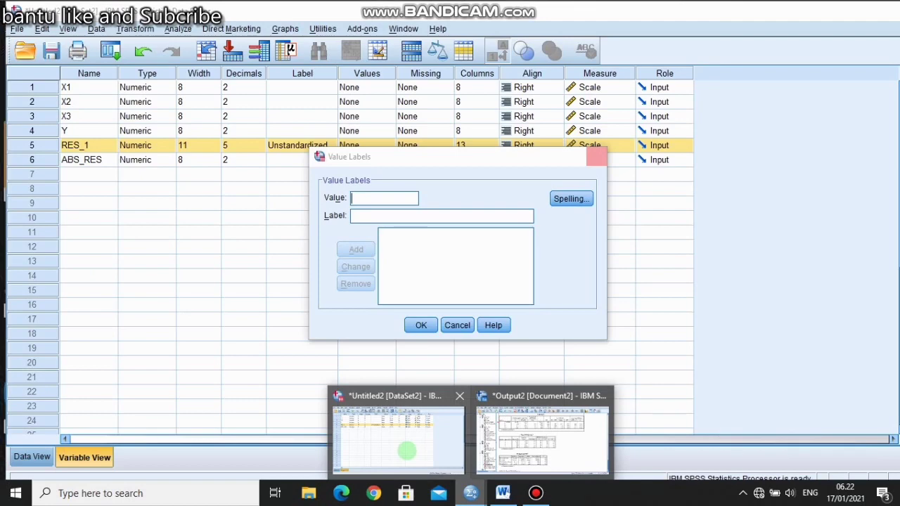
{"action": "left_click", "coordinate": [399, 460]}
{"action": "left_click", "coordinate": [54, 160]}
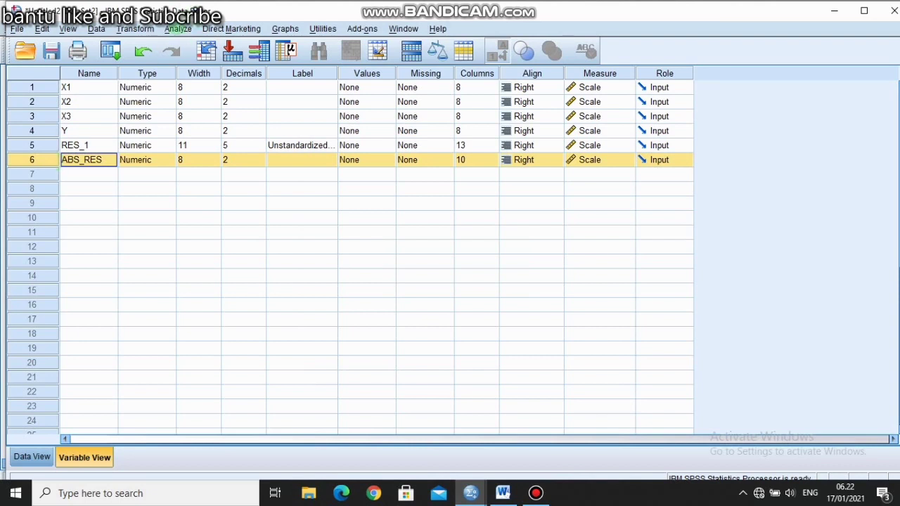
- Set up a linear regression with ABS_RES replacing Y as the dependent variable, keeping X1, X2 and X3 as independents
{"action": "left_click", "coordinate": [178, 28]}
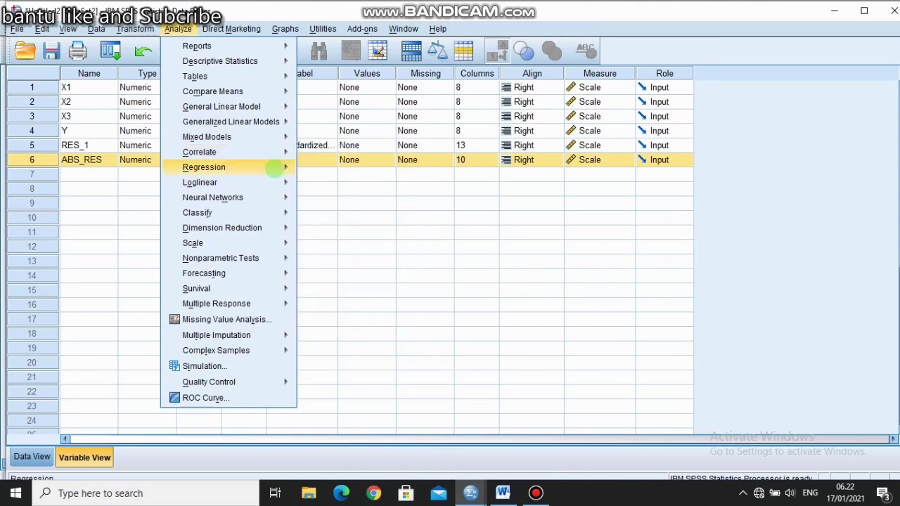
{"action": "mouse_move", "coordinate": [273, 167]}
{"action": "left_click", "coordinate": [330, 187]}
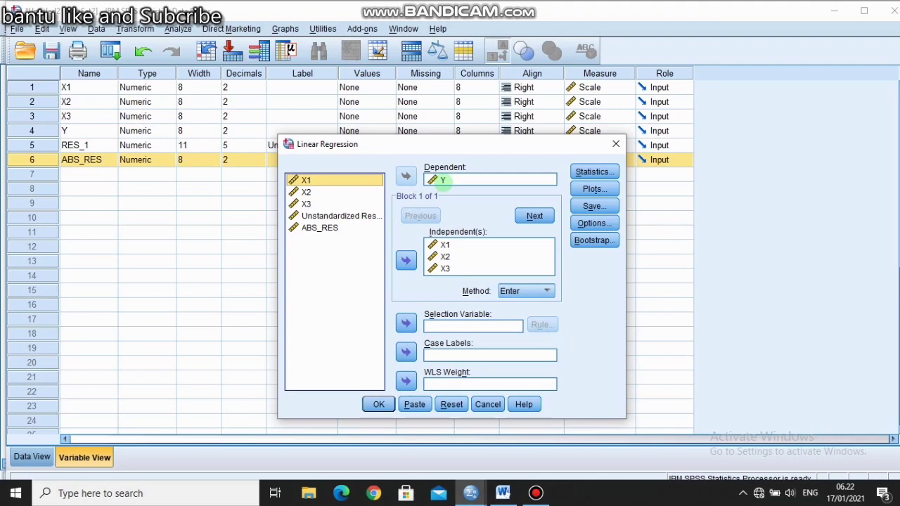
{"action": "left_click", "coordinate": [442, 180]}
{"action": "left_click", "coordinate": [405, 176]}
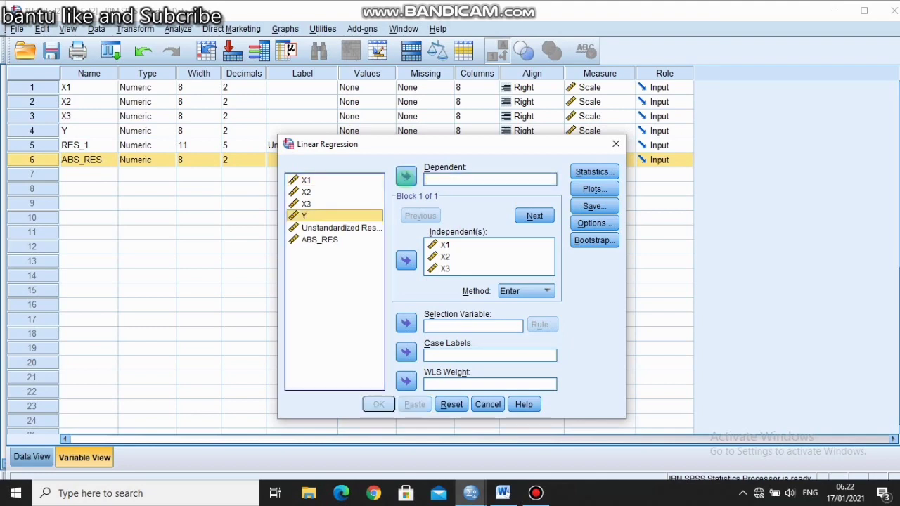
{"action": "left_click", "coordinate": [340, 240]}
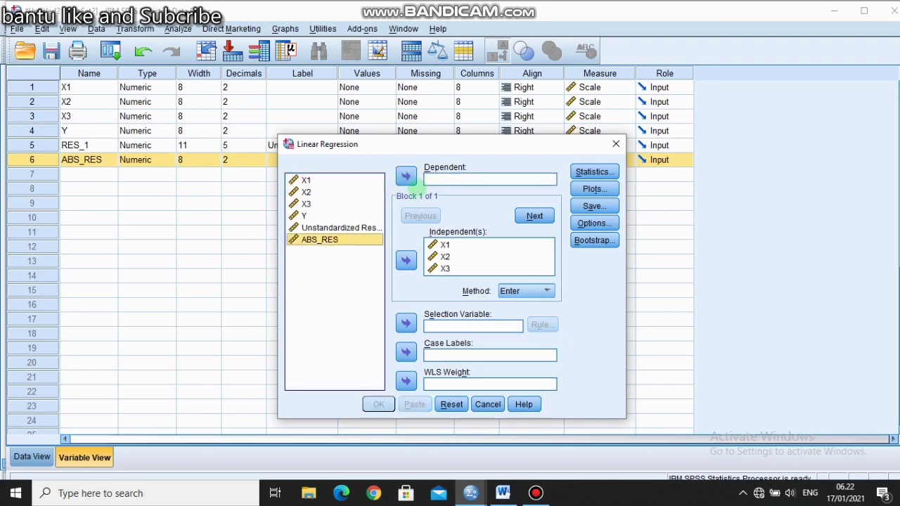
{"action": "left_click", "coordinate": [406, 176]}
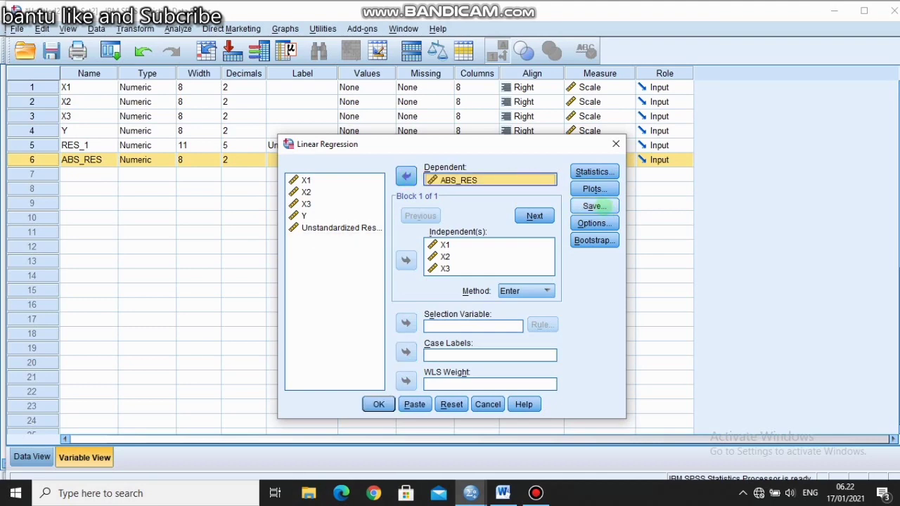
- Check the regression's save options, and turn off part and partial correlations, collinearity diagnostics and Durbin-Watson in its statistics
{"action": "left_click", "coordinate": [596, 205]}
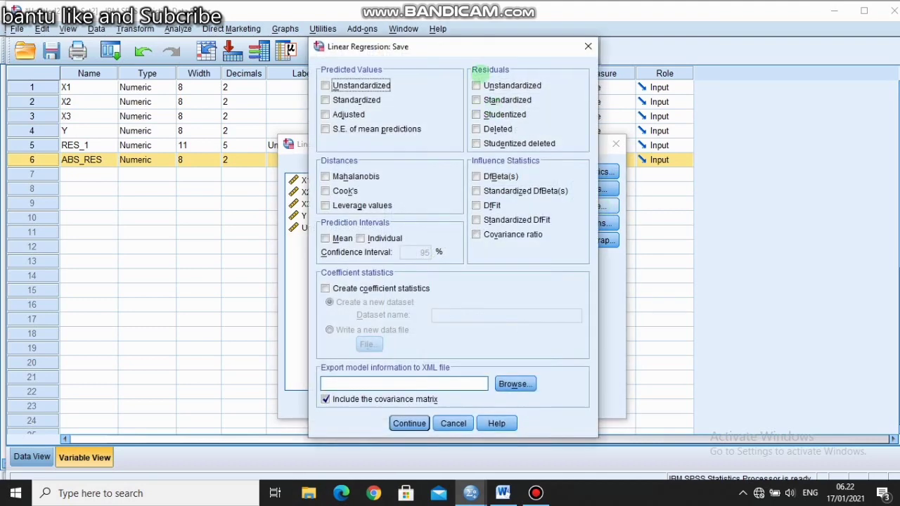
{"action": "left_click", "coordinate": [588, 47]}
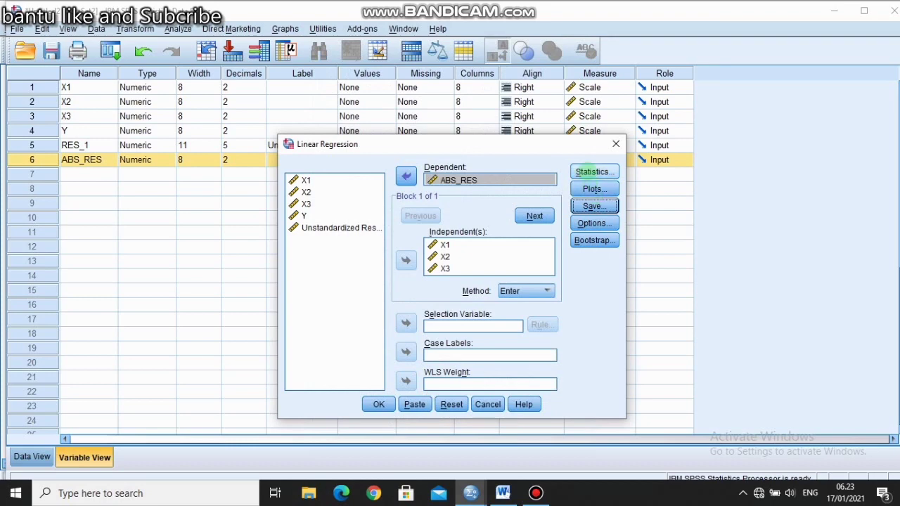
{"action": "left_click", "coordinate": [594, 172]}
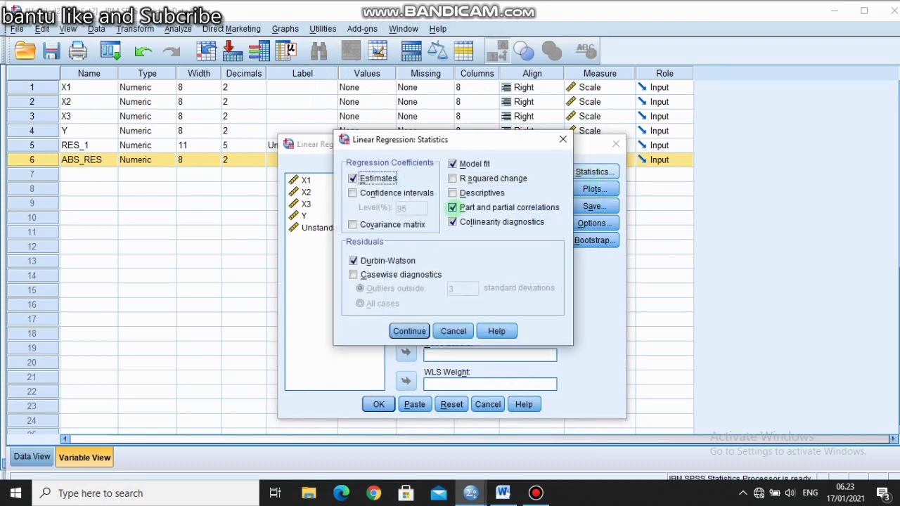
{"action": "left_click", "coordinate": [452, 207]}
{"action": "left_click", "coordinate": [452, 222]}
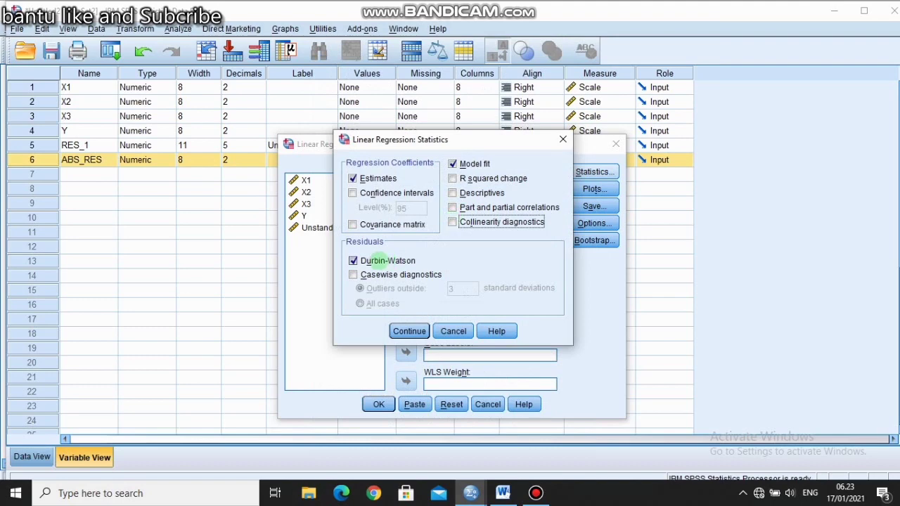
{"action": "left_click", "coordinate": [352, 261]}
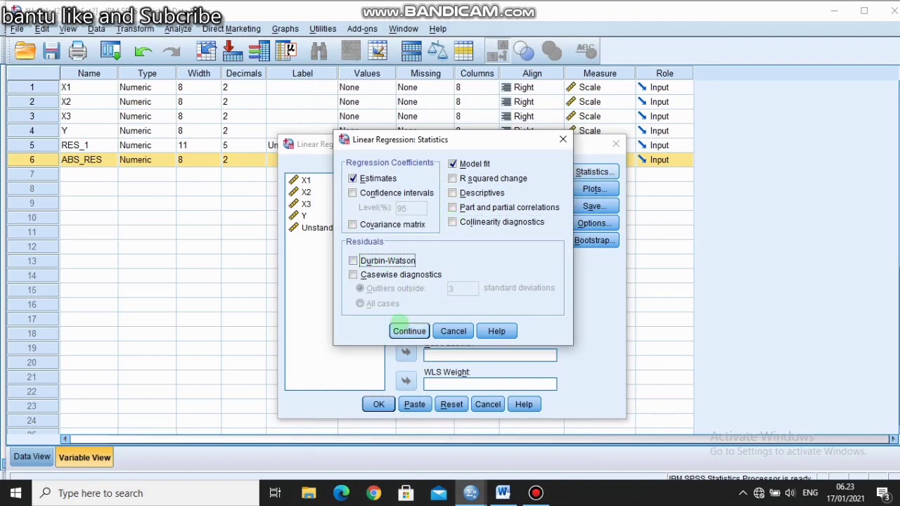
{"action": "left_click", "coordinate": [409, 330]}
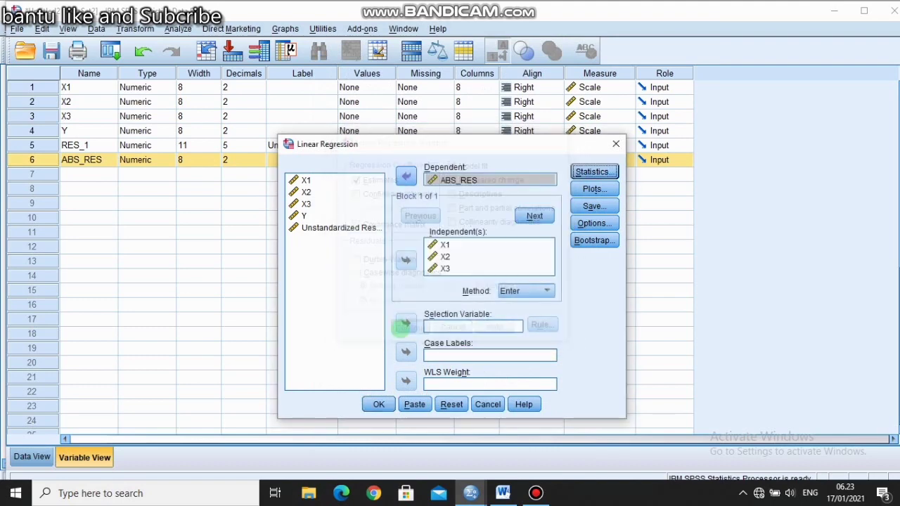
- Run the ABS_RES regression and examine the Sig. values of X1, X2 and X3 in the Coefficients table
{"action": "left_click", "coordinate": [378, 404]}
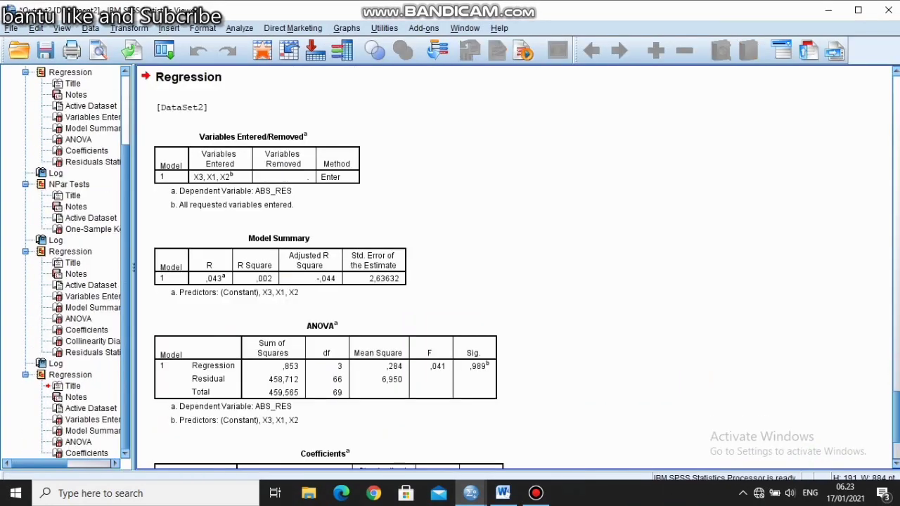
{"action": "scroll", "coordinate": [518, 262], "scroll_direction": "down", "scroll_amount": 4}
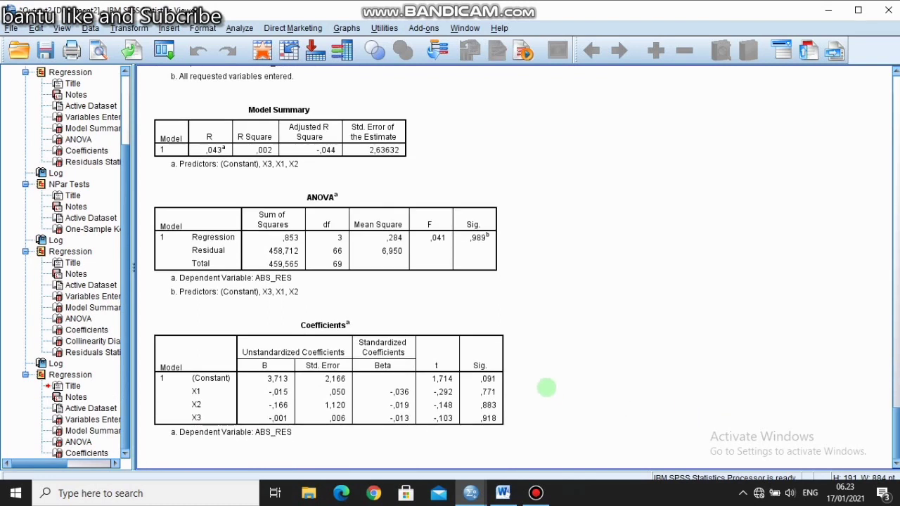
{"action": "left_click", "coordinate": [474, 401]}
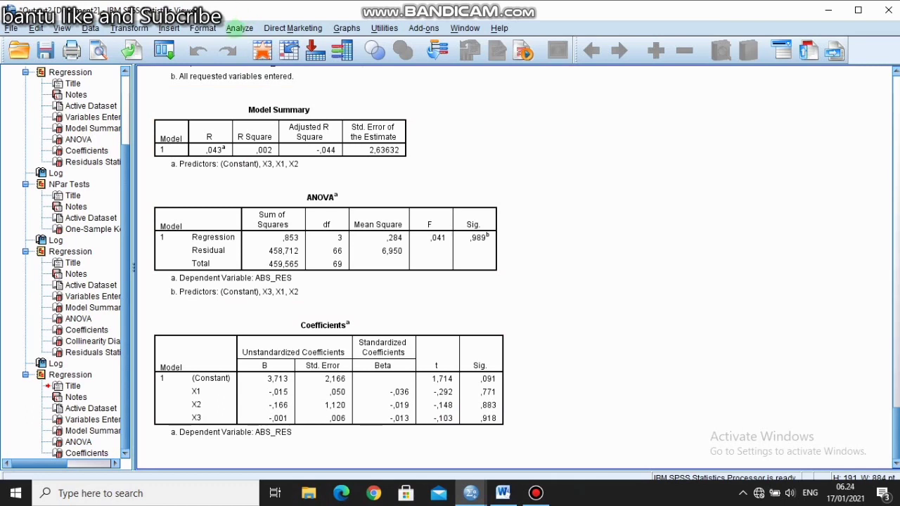
- Set up a linear regression with Y replacing ABS_RES as the dependent variable, keeping X1, X2 and X3 as independents
{"action": "left_click", "coordinate": [239, 28]}
{"action": "mouse_move", "coordinate": [287, 162]}
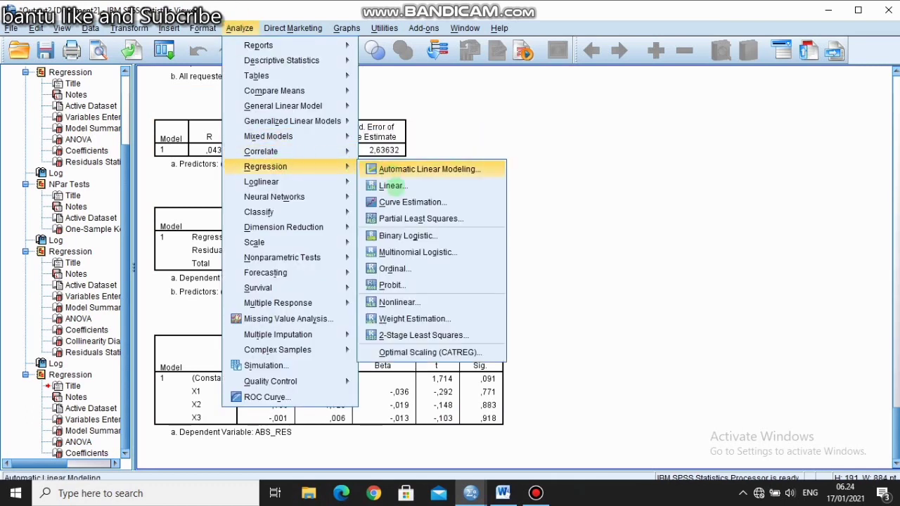
{"action": "left_click", "coordinate": [392, 186]}
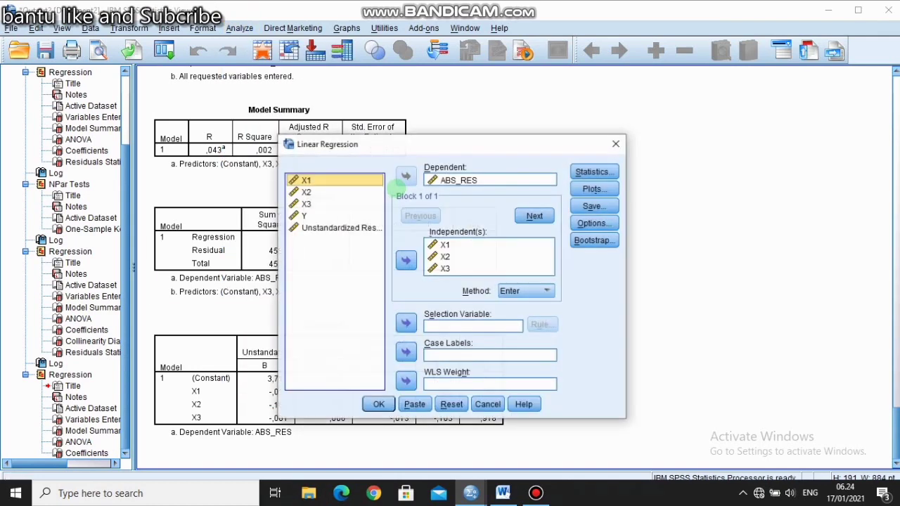
{"action": "left_click", "coordinate": [450, 180]}
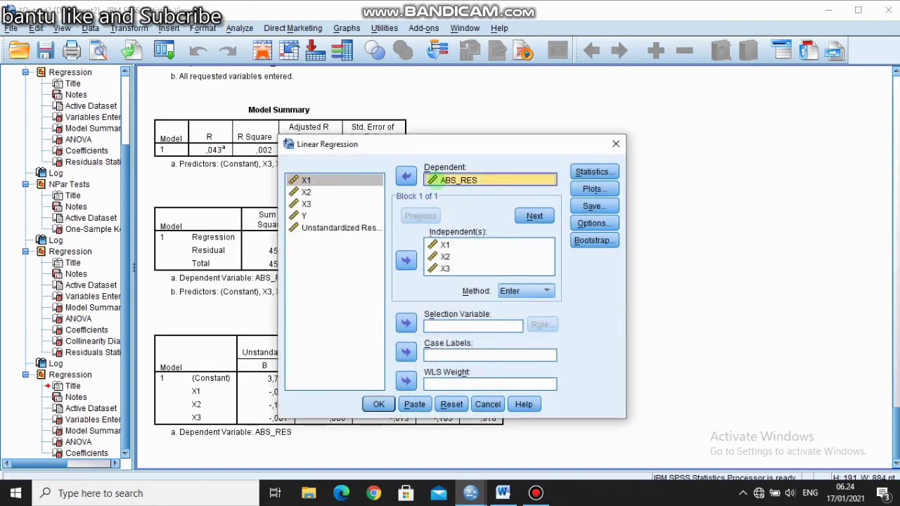
{"action": "left_click", "coordinate": [406, 176]}
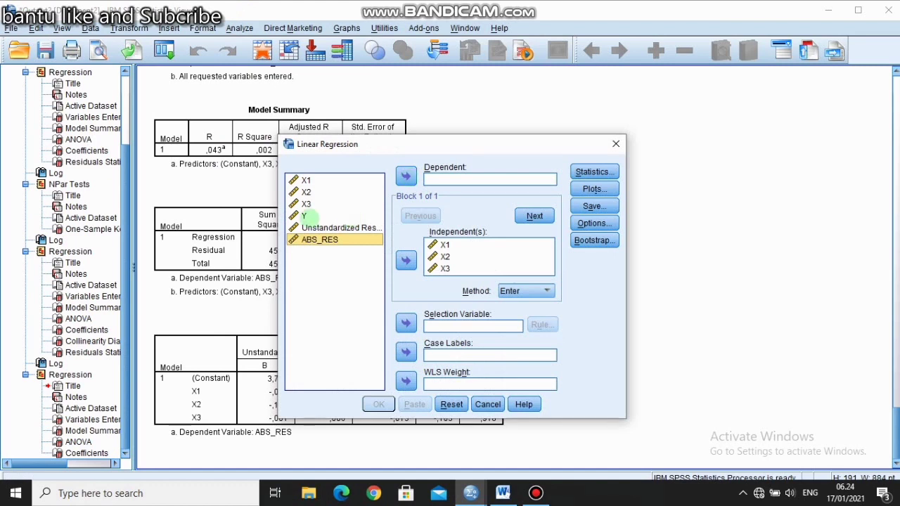
{"action": "left_click", "coordinate": [305, 215]}
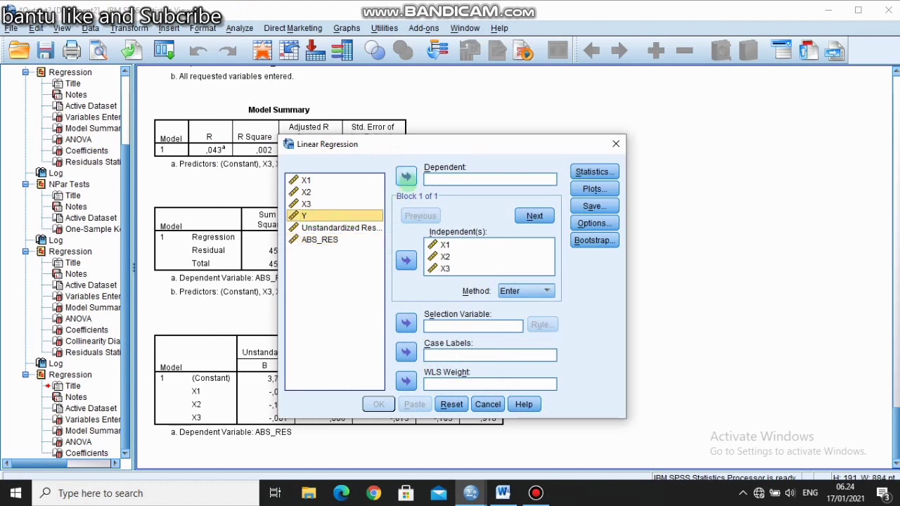
{"action": "left_click", "coordinate": [405, 177]}
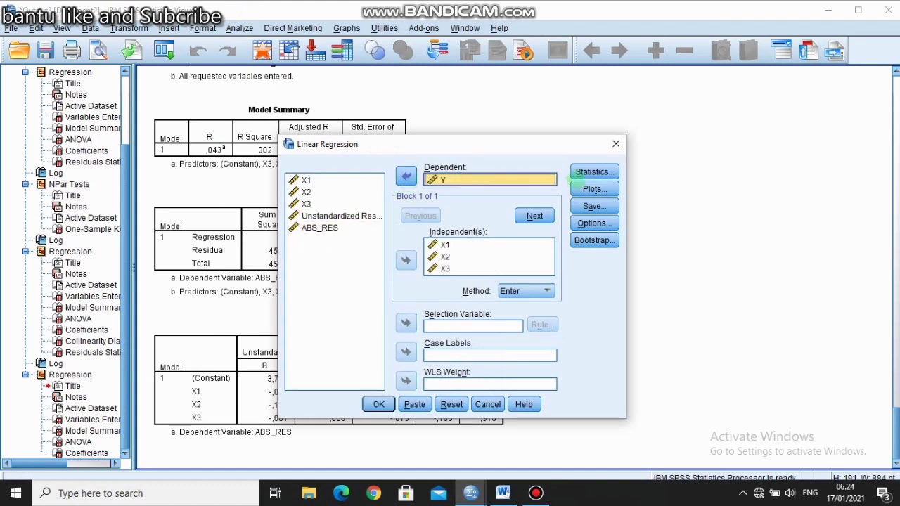
- Add R squared change to the regression statistics and run the regression of Y on X1, X2 and X3
{"action": "left_click", "coordinate": [576, 173]}
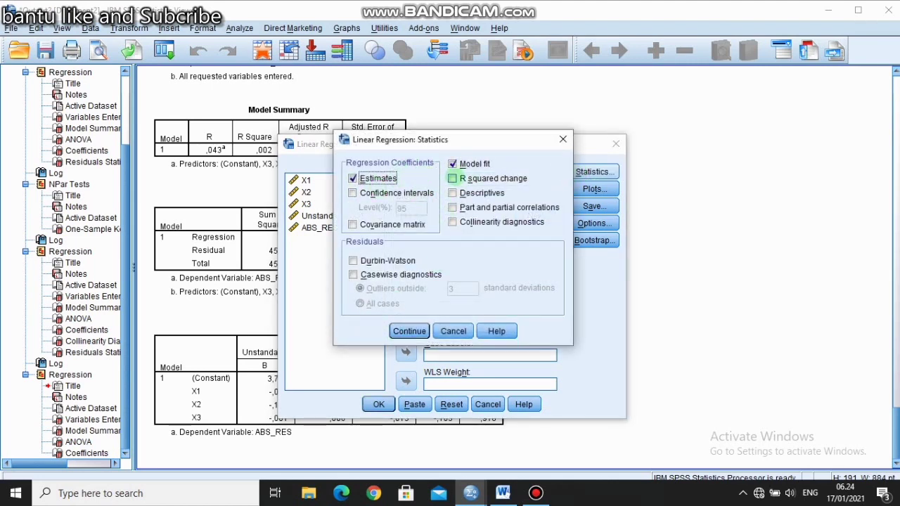
{"action": "left_click", "coordinate": [452, 177]}
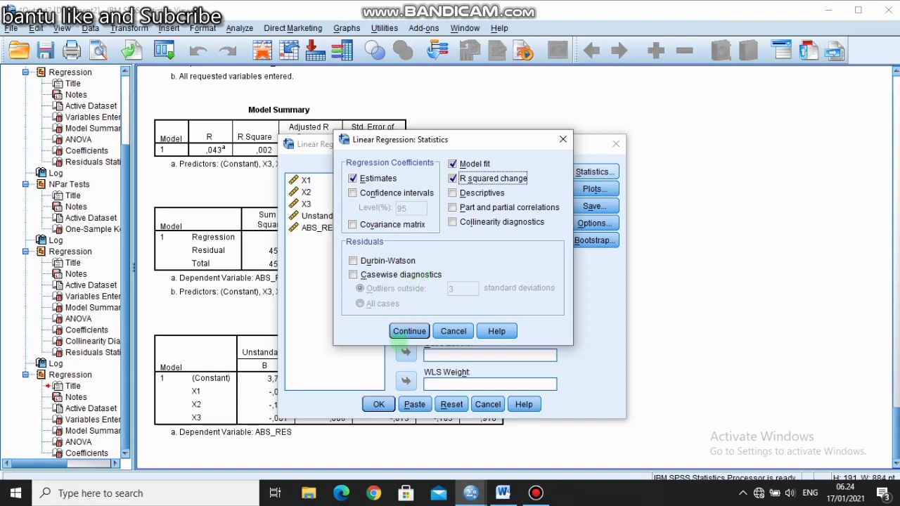
{"action": "left_click", "coordinate": [397, 335]}
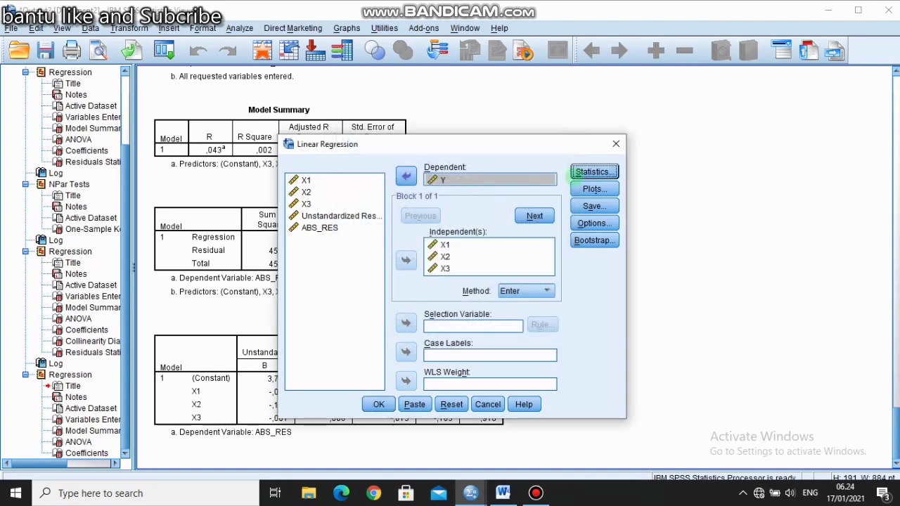
{"action": "left_click", "coordinate": [580, 173]}
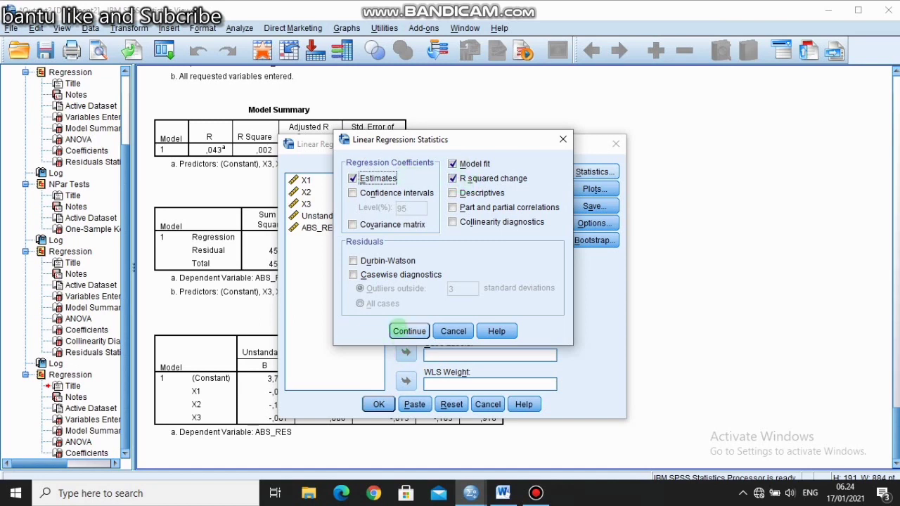
{"action": "left_click", "coordinate": [407, 330]}
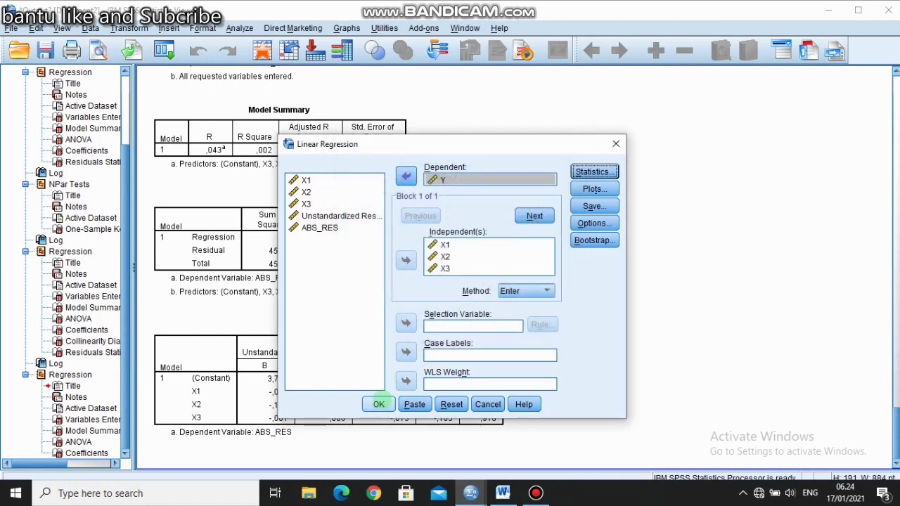
{"action": "left_click", "coordinate": [378, 404]}
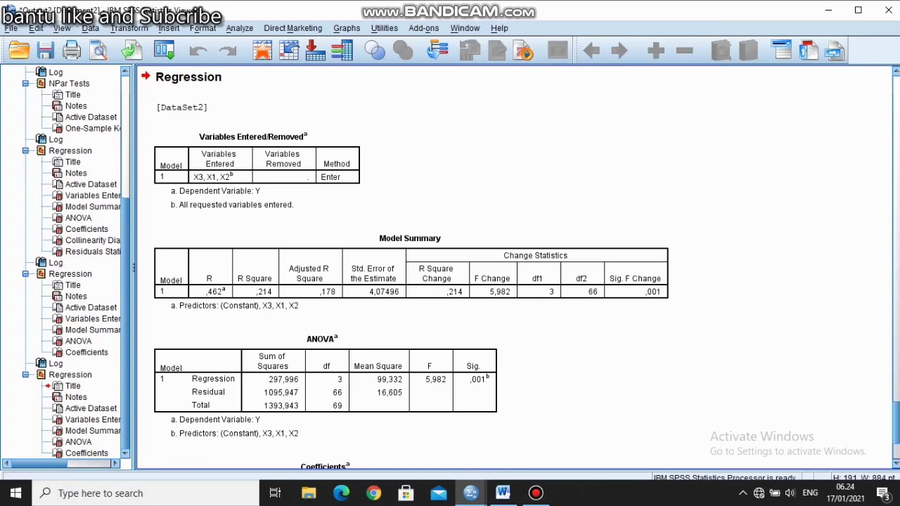
- Switch to the Word document and read the regression equation under Analisis Regresi Linier Berganda
{"action": "left_click", "coordinate": [502, 493]}
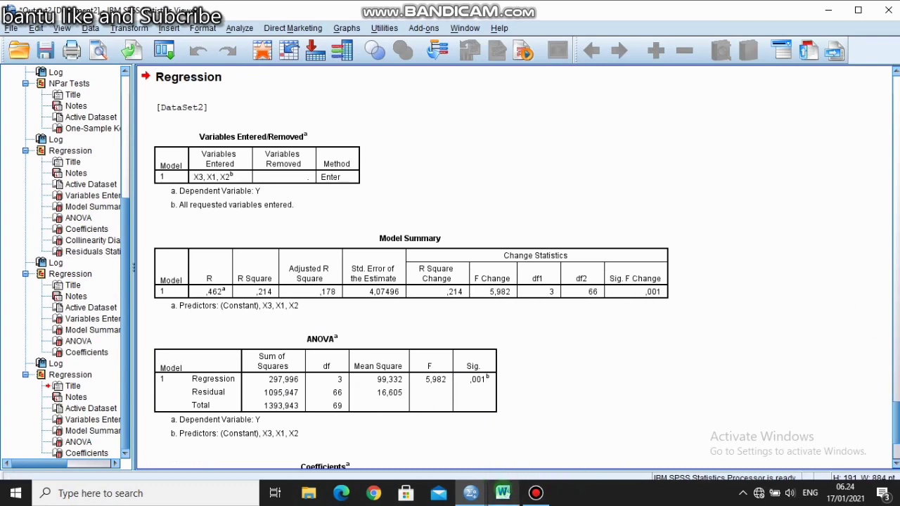
{"action": "key", "text": "Up"}
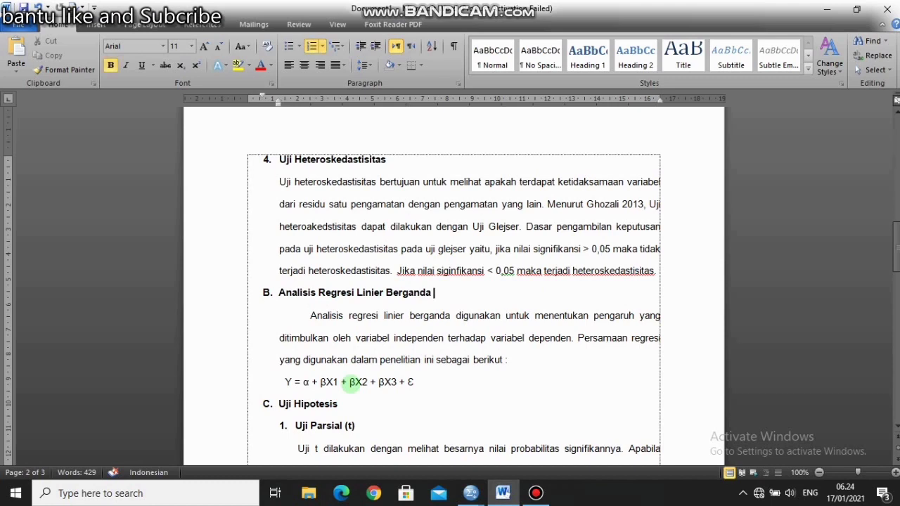
{"action": "key", "text": "Down"}
{"action": "key", "text": "Down"}
{"action": "key", "text": "Down"}
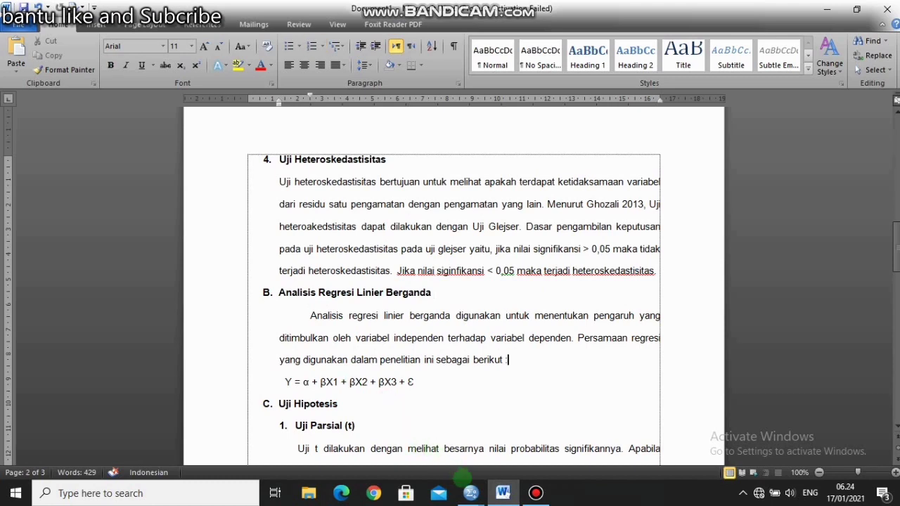
- Return to the SPSS output window and examine the Coefficients table of the Y regression
{"action": "mouse_move", "coordinate": [492, 489]}
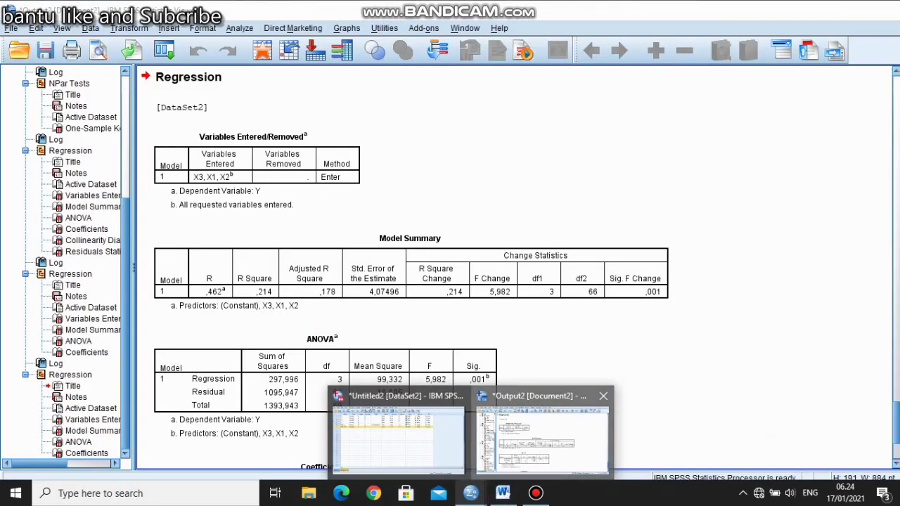
{"action": "left_click", "coordinate": [542, 435]}
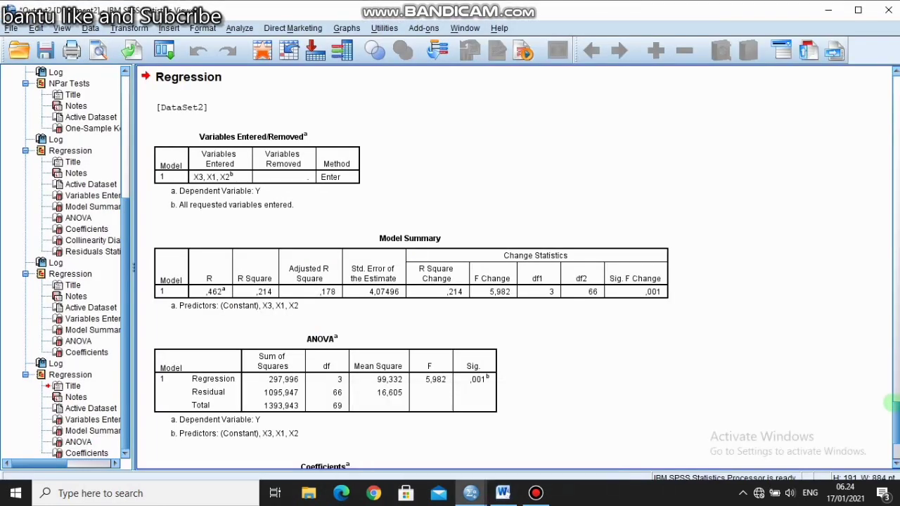
{"action": "scroll", "coordinate": [891, 421], "scroll_direction": "down", "scroll_amount": 3}
{"action": "scroll", "coordinate": [515, 270], "scroll_direction": "down", "scroll_amount": 1}
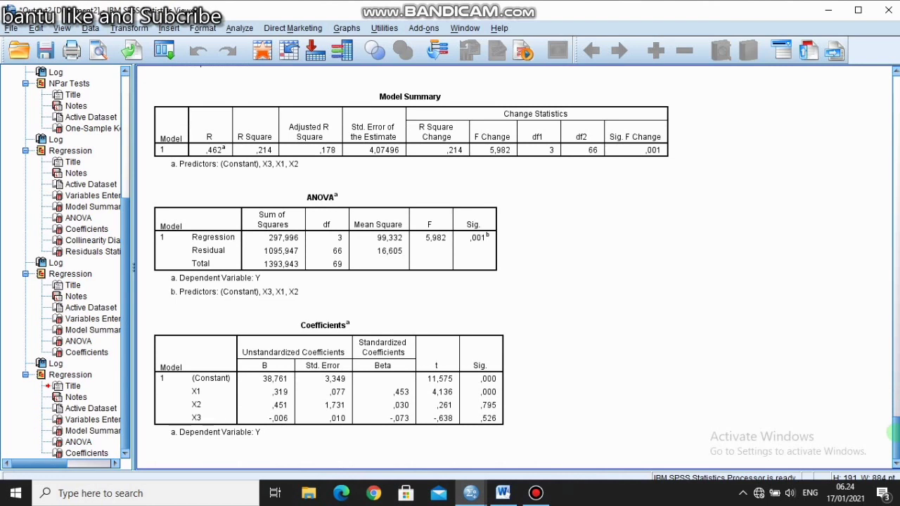
{"action": "left_click", "coordinate": [448, 320]}
{"action": "left_click", "coordinate": [320, 320]}
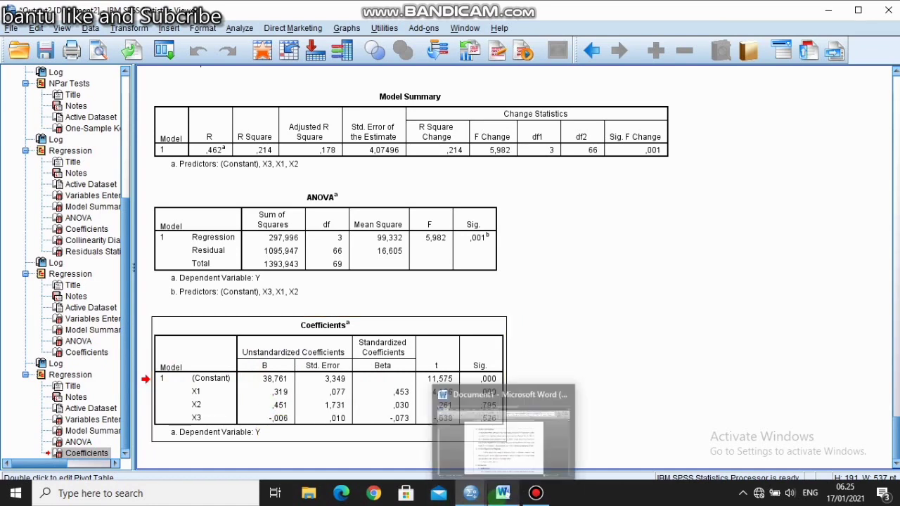
- Compare the α and β terms of the equation in Word with the B values of the SPSS Coefficients table
{"action": "left_click", "coordinate": [502, 492]}
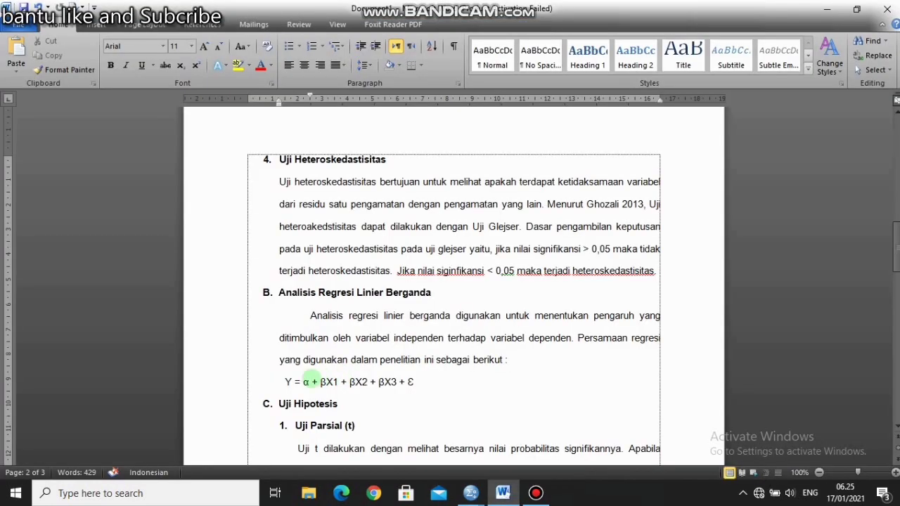
{"action": "left_click", "coordinate": [312, 380]}
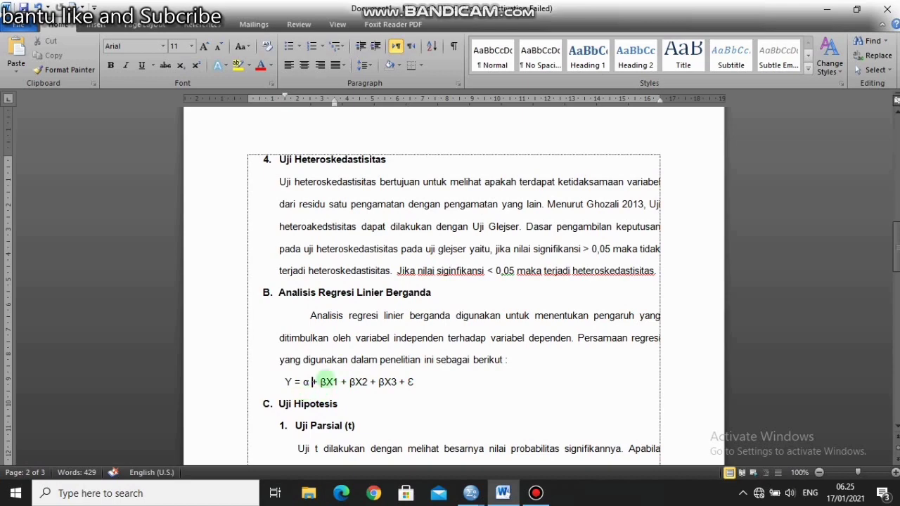
{"action": "mouse_move", "coordinate": [503, 492]}
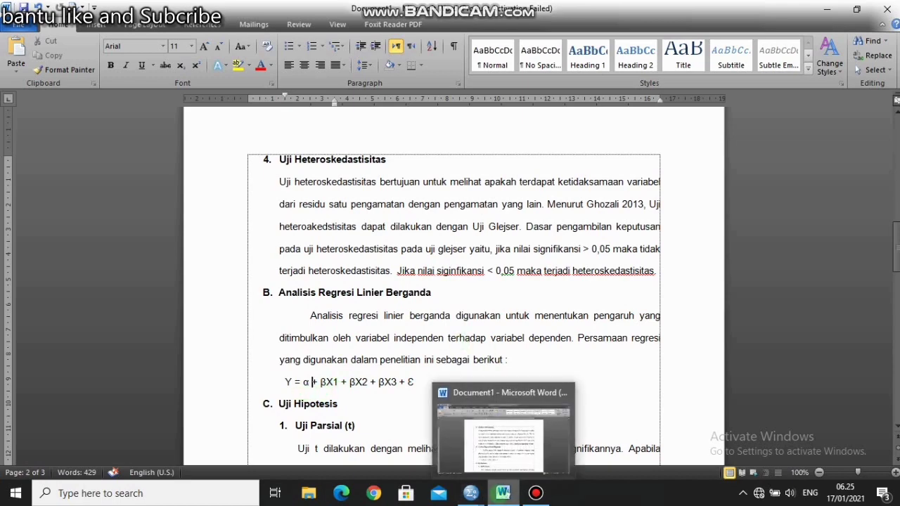
{"action": "mouse_move", "coordinate": [471, 492]}
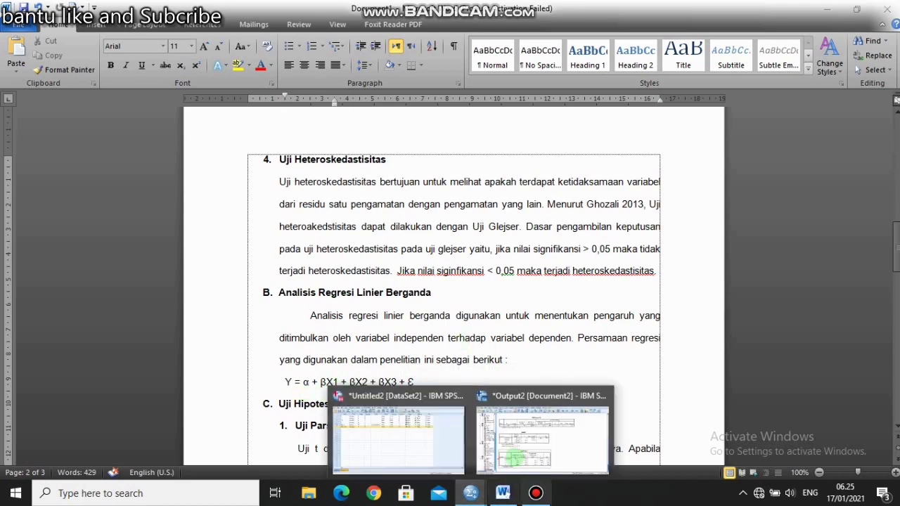
{"action": "left_click", "coordinate": [523, 432]}
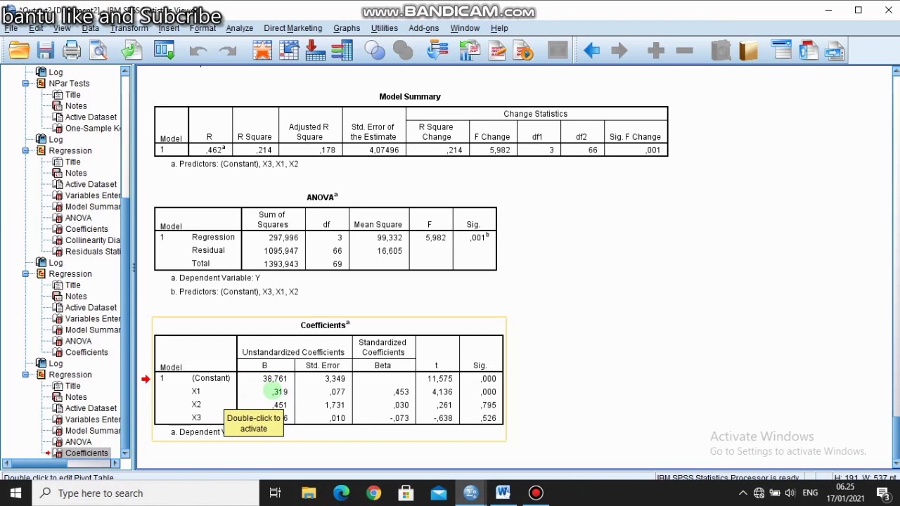
{"action": "left_click", "coordinate": [275, 393]}
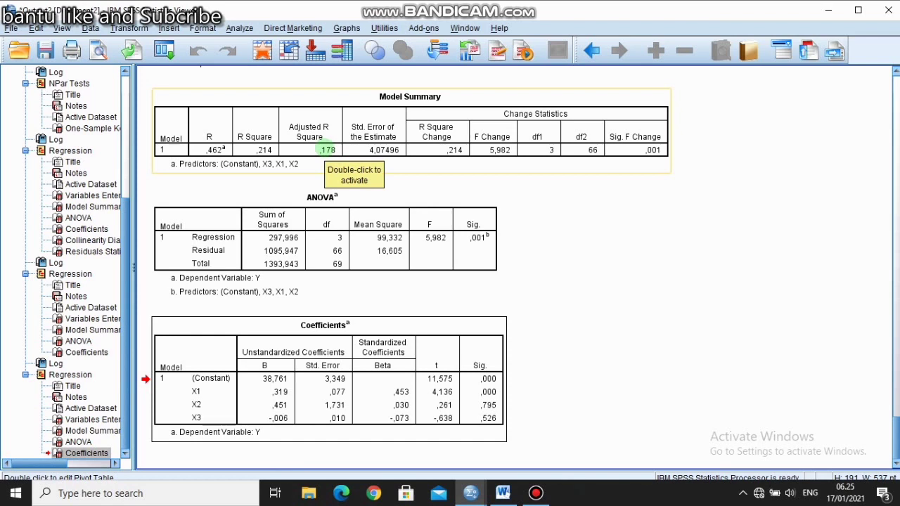
- Take the Adjusted R Square from the Model Summary and write "0,178 x100% +17,8 %" below the Koefisien Determinan text in Word
{"action": "left_click", "coordinate": [327, 150]}
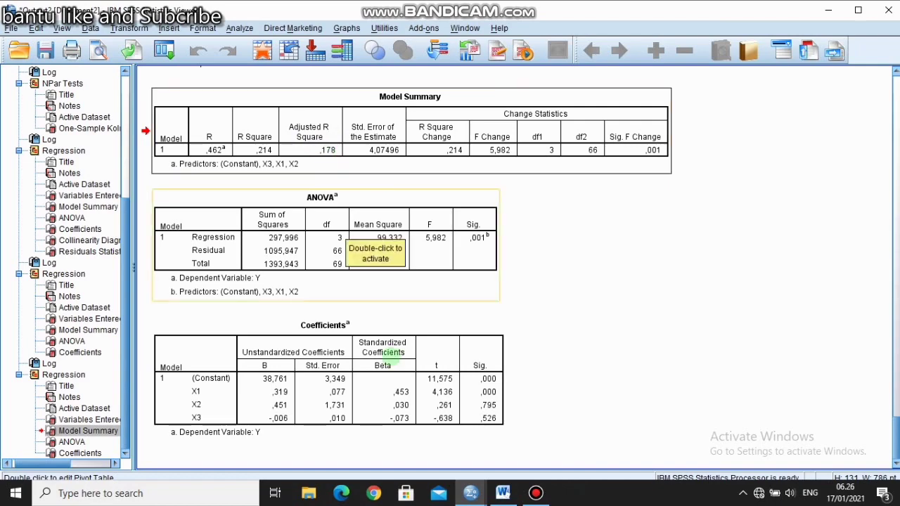
{"action": "left_click", "coordinate": [502, 492]}
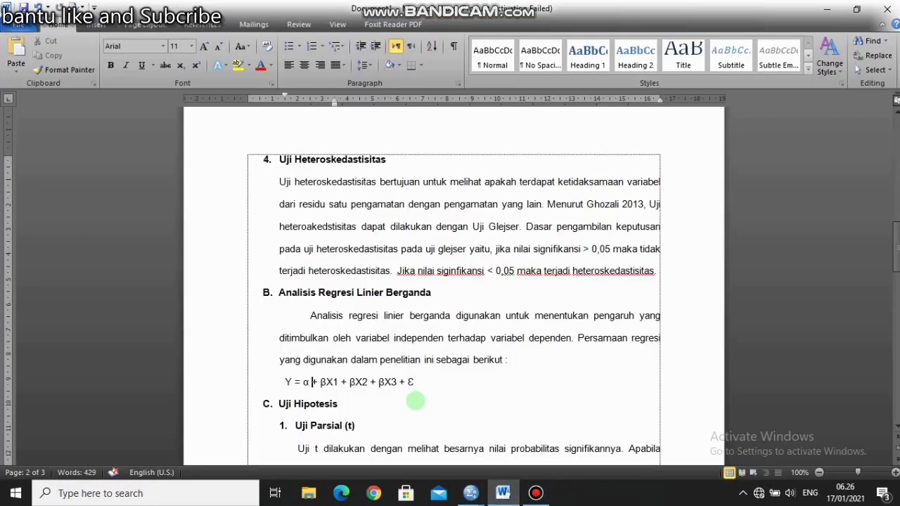
{"action": "scroll", "coordinate": [411, 417], "scroll_direction": "down", "scroll_amount": 15}
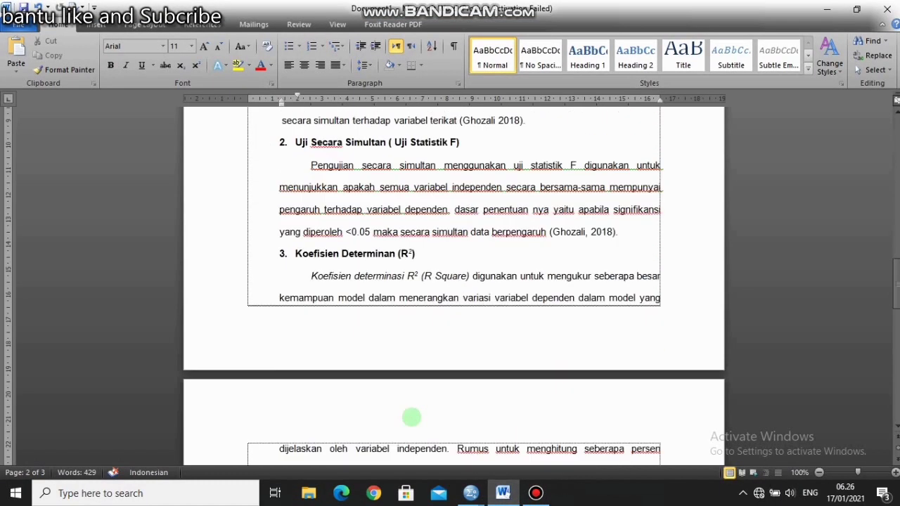
{"action": "type", "text": "0"}
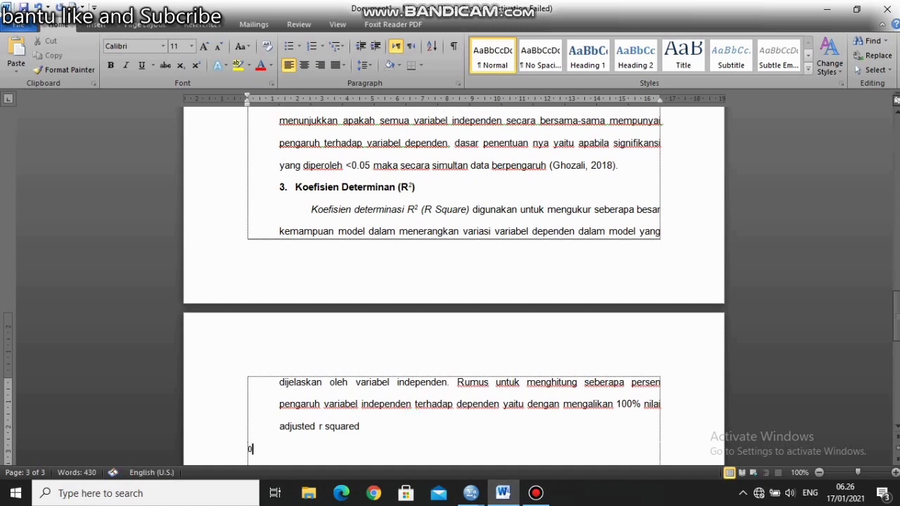
{"action": "type", "text": ",178 x100% +17,8 %"}
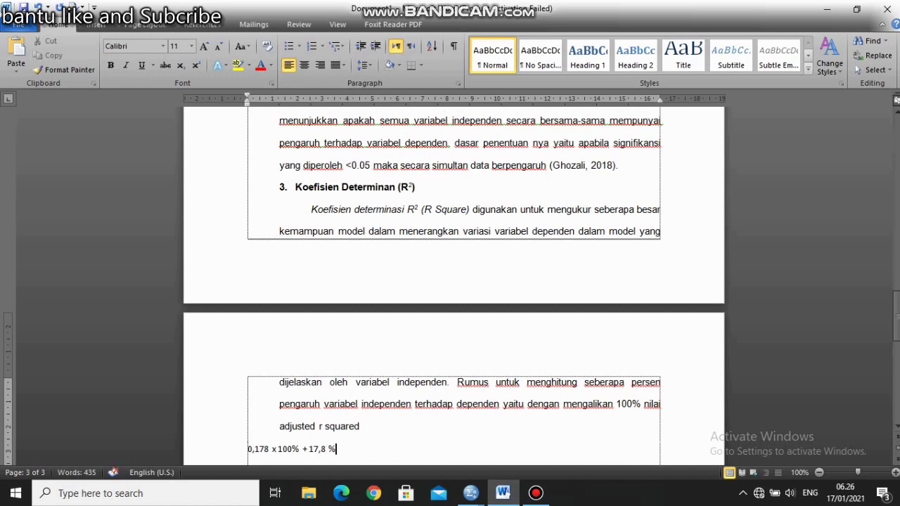
- Replace the plus sign before 17,8 % with an equals sign and select the 17,8 % result
{"action": "left_click_drag", "start_coordinate": [336, 450], "coordinate": [311, 451]}
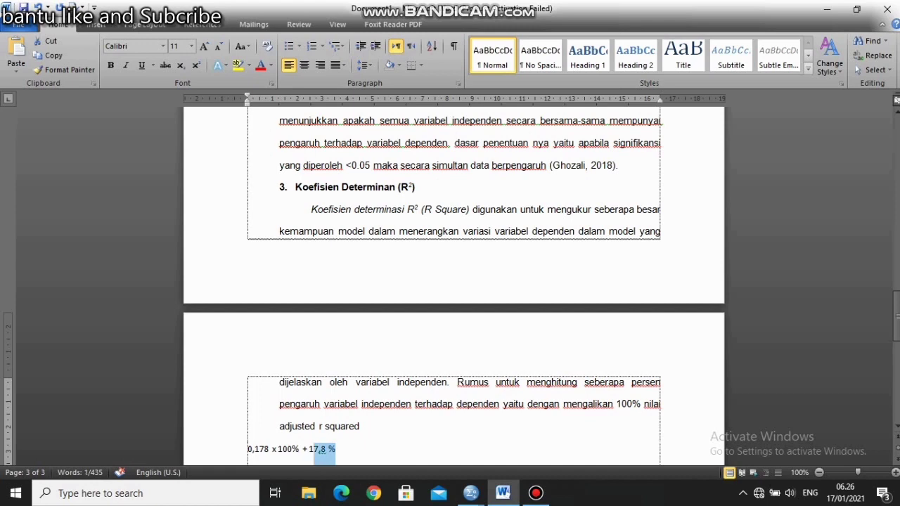
{"action": "left_click", "coordinate": [312, 450]}
{"action": "type", "text": "="}
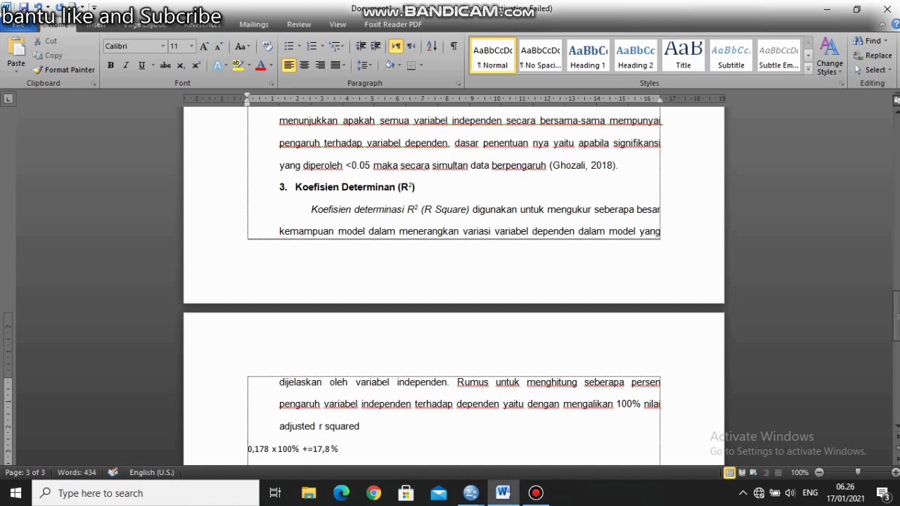
{"action": "key", "text": "Left"}
{"action": "key", "text": "BackSpace"}
{"action": "key", "text": "Right"}
{"action": "key", "text": "shift+Right"}
{"action": "key", "text": "shift+Right"}
{"action": "key", "text": "shift+Right"}
{"action": "key", "text": "shift+Right"}
{"action": "key", "text": "shift+Right"}
{"action": "key", "text": "shift+Right"}
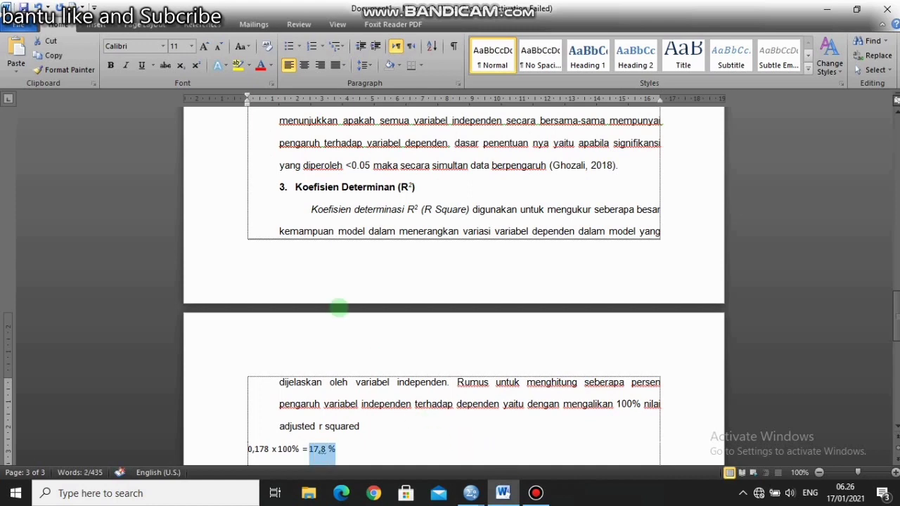
- Review the Uji Parsial (t) criterion in Word and check it against the Sig. values of the SPSS Coefficients table
{"action": "left_click", "coordinate": [465, 141]}
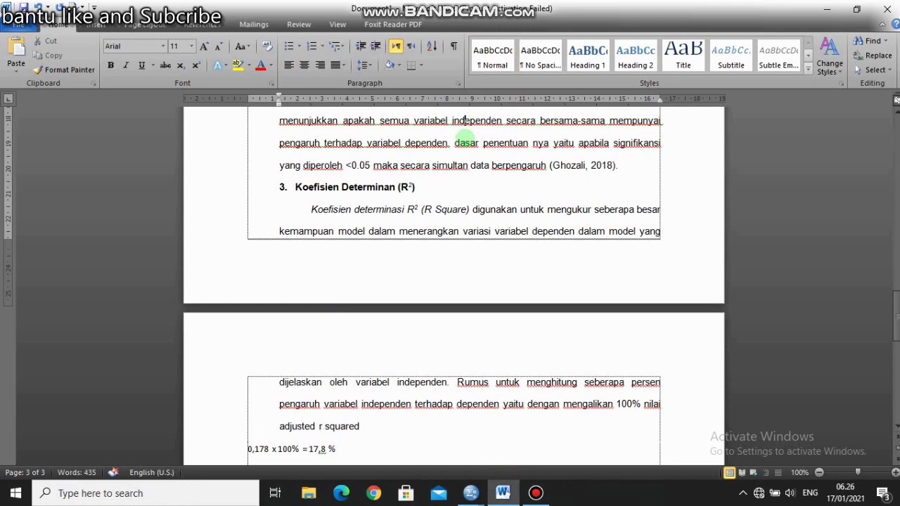
{"action": "scroll", "coordinate": [465, 139], "scroll_direction": "up", "scroll_amount": 6}
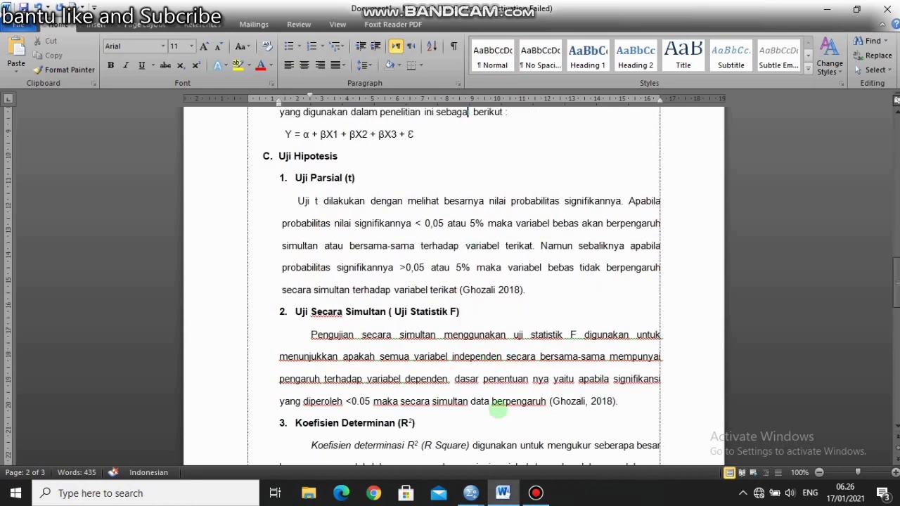
{"action": "mouse_move", "coordinate": [471, 493]}
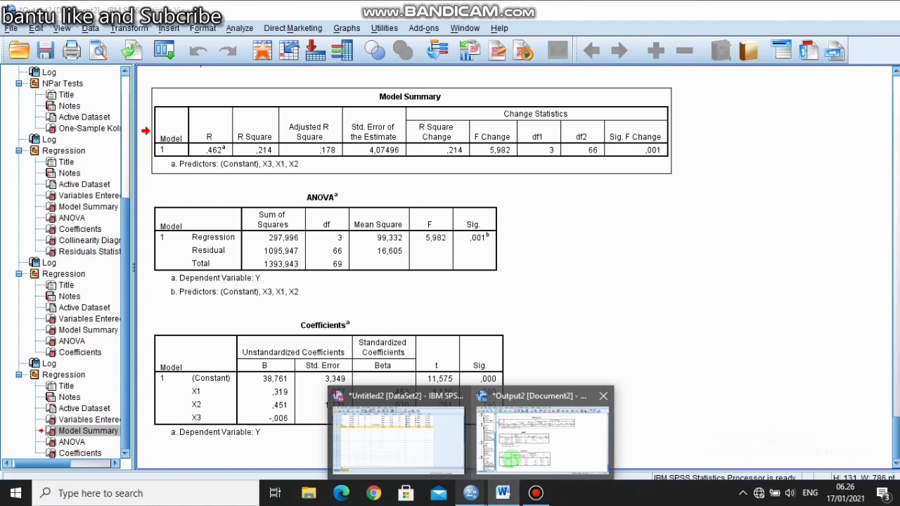
{"action": "left_click", "coordinate": [510, 458]}
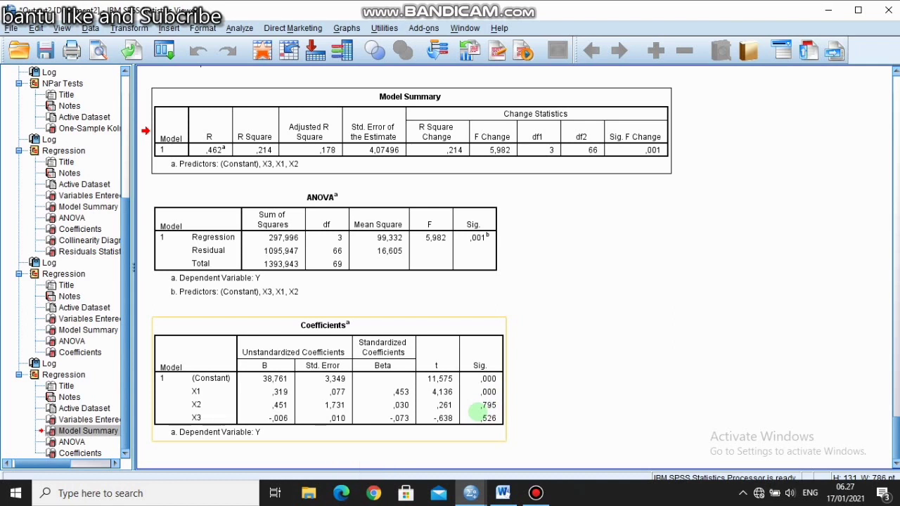
- Compare the Sig. value of the ANOVA table with the Uji Statistik F criterion in Word and return to the SPSS output
{"action": "left_click", "coordinate": [372, 239]}
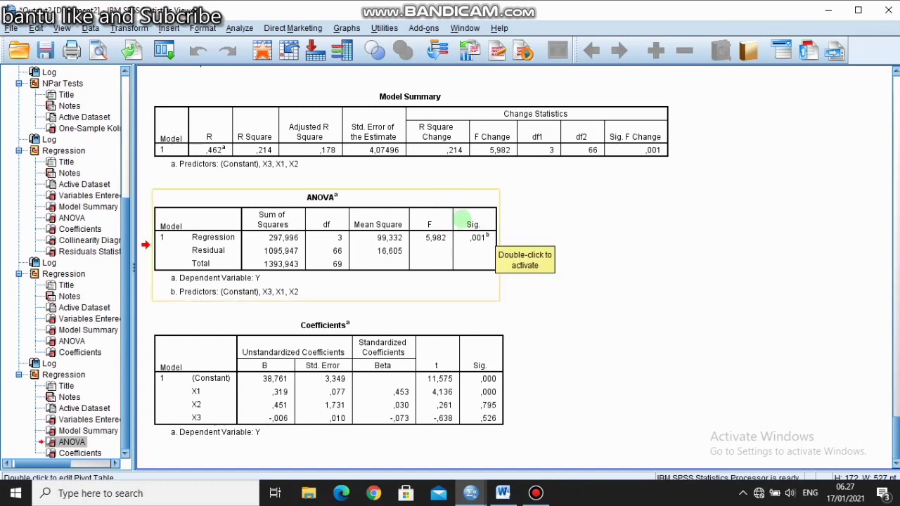
{"action": "left_click", "coordinate": [503, 492]}
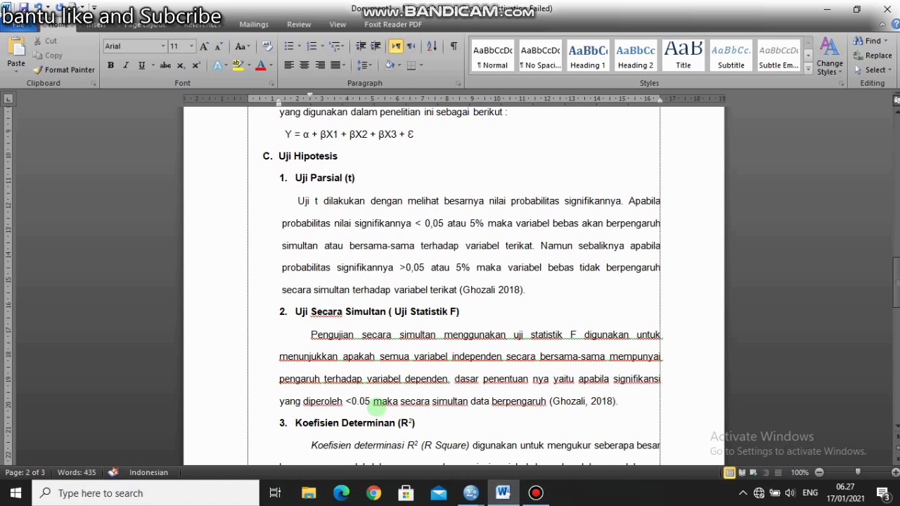
{"action": "mouse_move", "coordinate": [496, 493]}
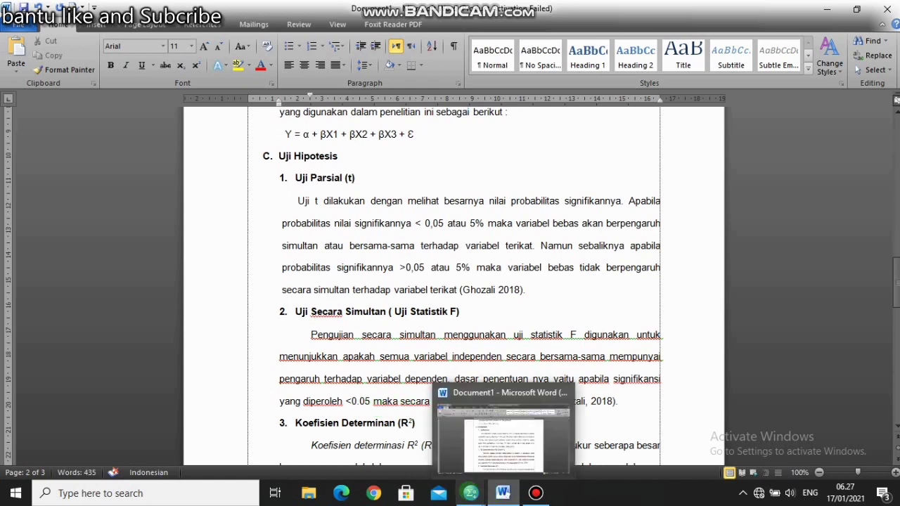
{"action": "left_click", "coordinate": [525, 456]}
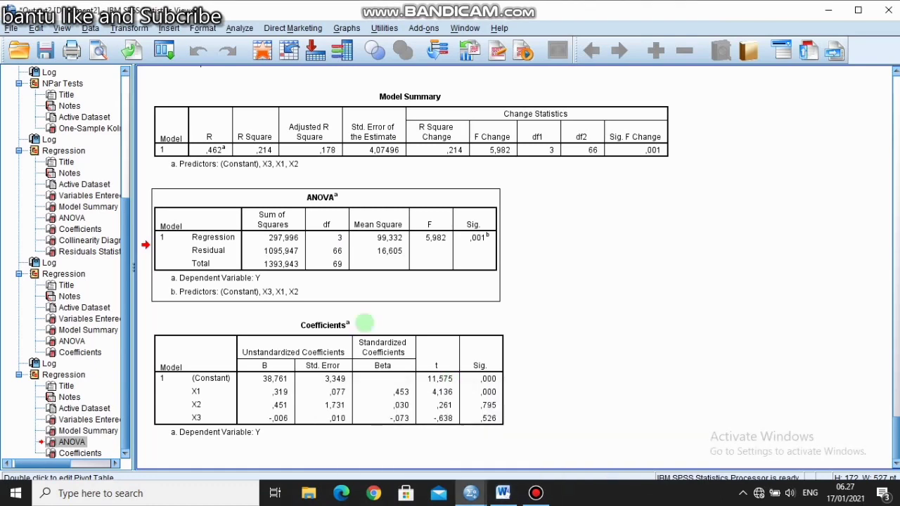